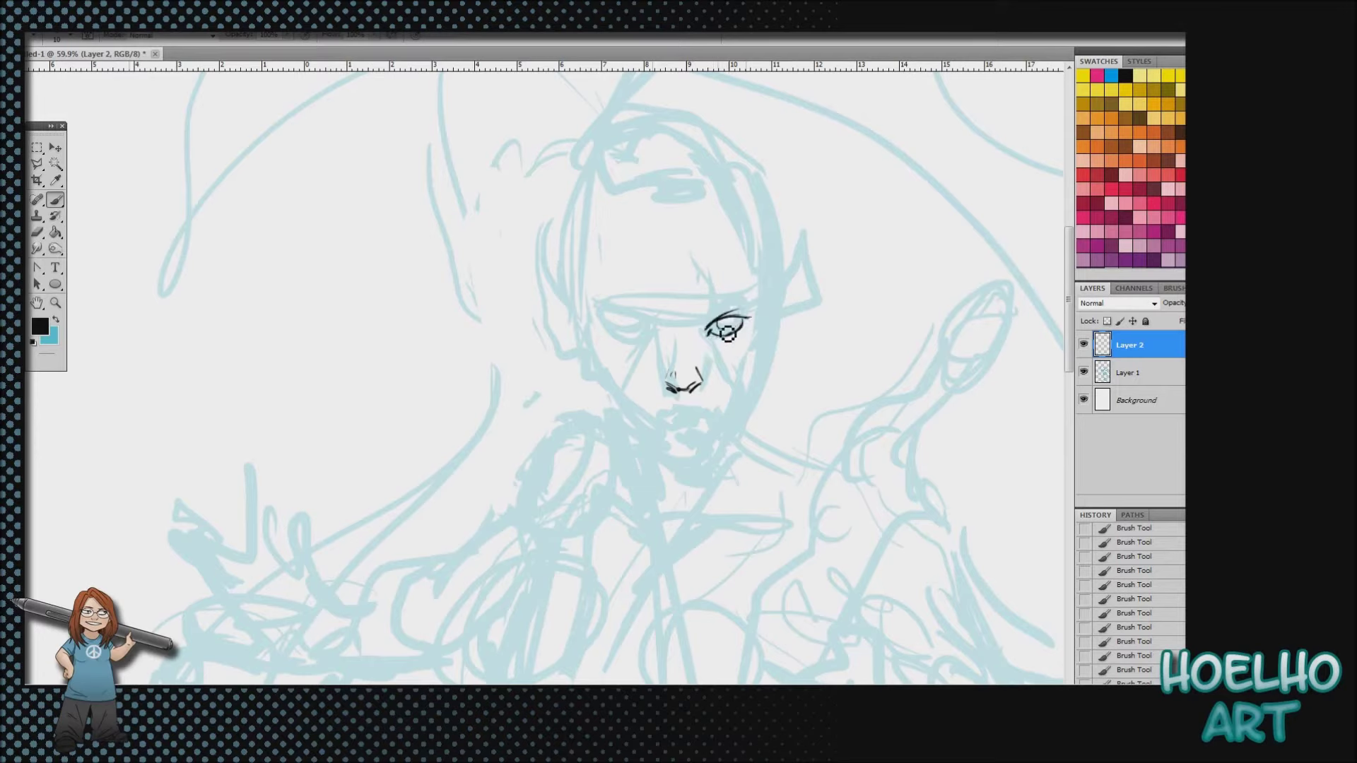
# Ink the pupil, upper lid and outer lashes of the right-hand eye on Layer 2
pyautogui.click(38, 232)
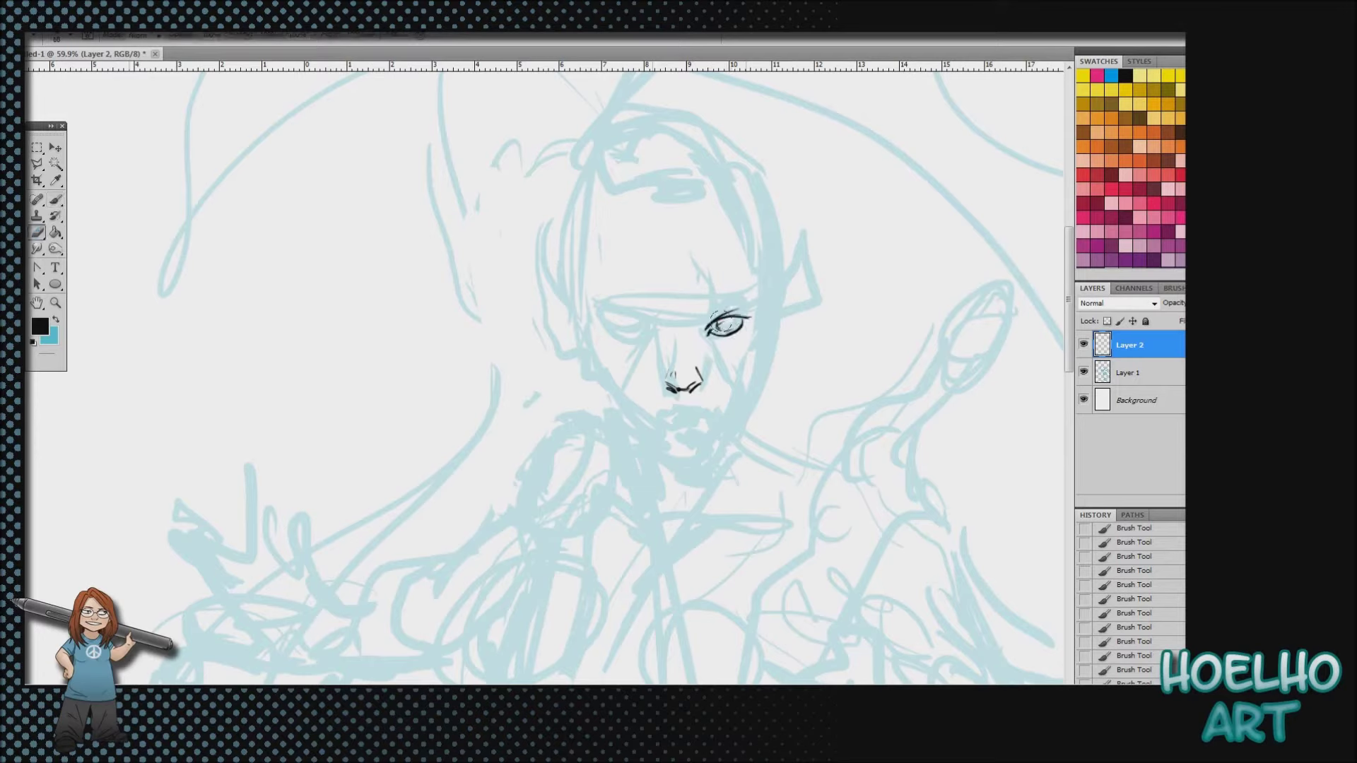
pyautogui.click(59, 200)
pyautogui.moveTo(729, 323); pyautogui.dragTo(739, 330)
pyautogui.moveTo(740, 323); pyautogui.dragTo(735, 321)
pyautogui.moveTo(739, 323); pyautogui.dragTo(730, 328)
pyautogui.moveTo(728, 324); pyautogui.dragTo(737, 321)
pyautogui.moveTo(718, 318); pyautogui.dragTo(757, 309)
pyautogui.moveTo(749, 317); pyautogui.dragTo(761, 307)
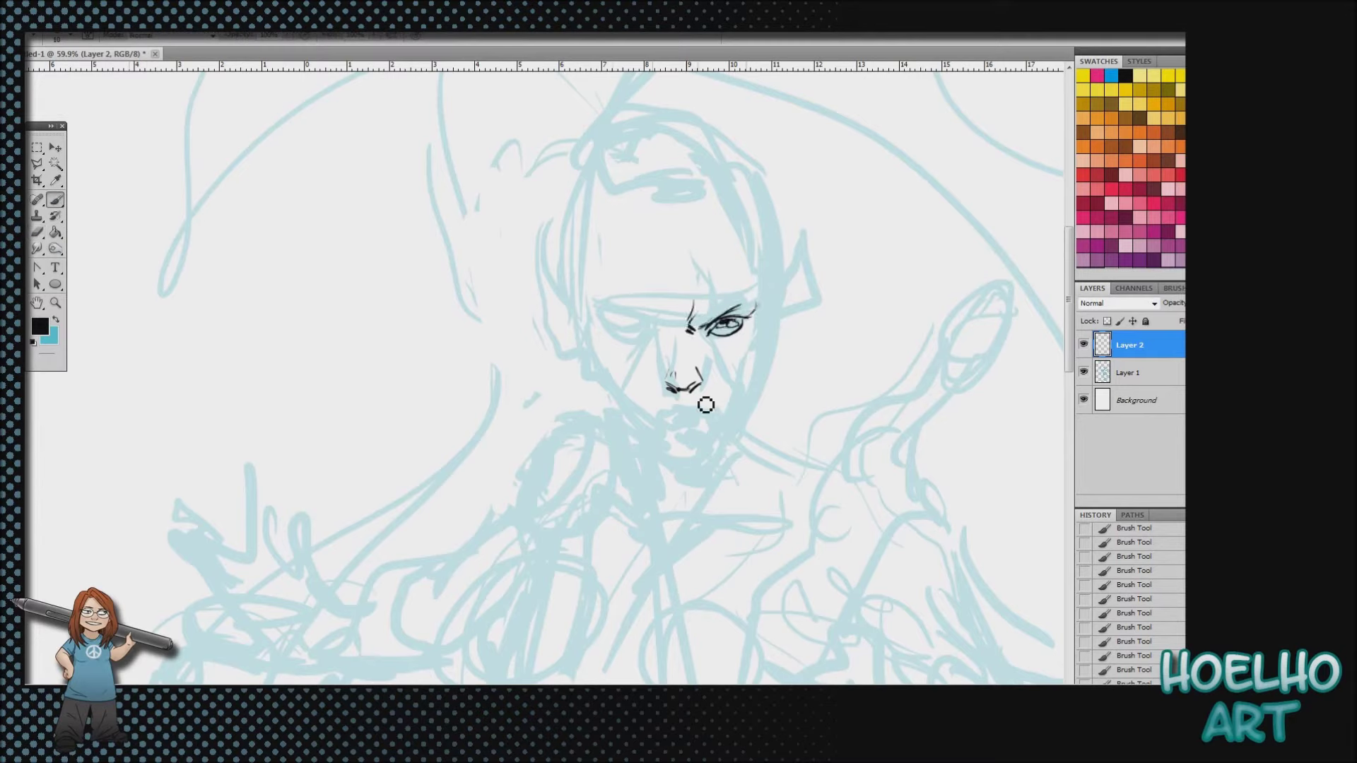
# Select the inked eye and brow with a freehand lasso, then copy and paste it
pyautogui.moveTo(38, 164); pyautogui.dragTo(78, 166)
pyautogui.moveTo(792, 310); pyautogui.dragTo(705, 300)
pyautogui.click(65, 12)
pyautogui.click(79, 106)
pyautogui.click(65, 13)
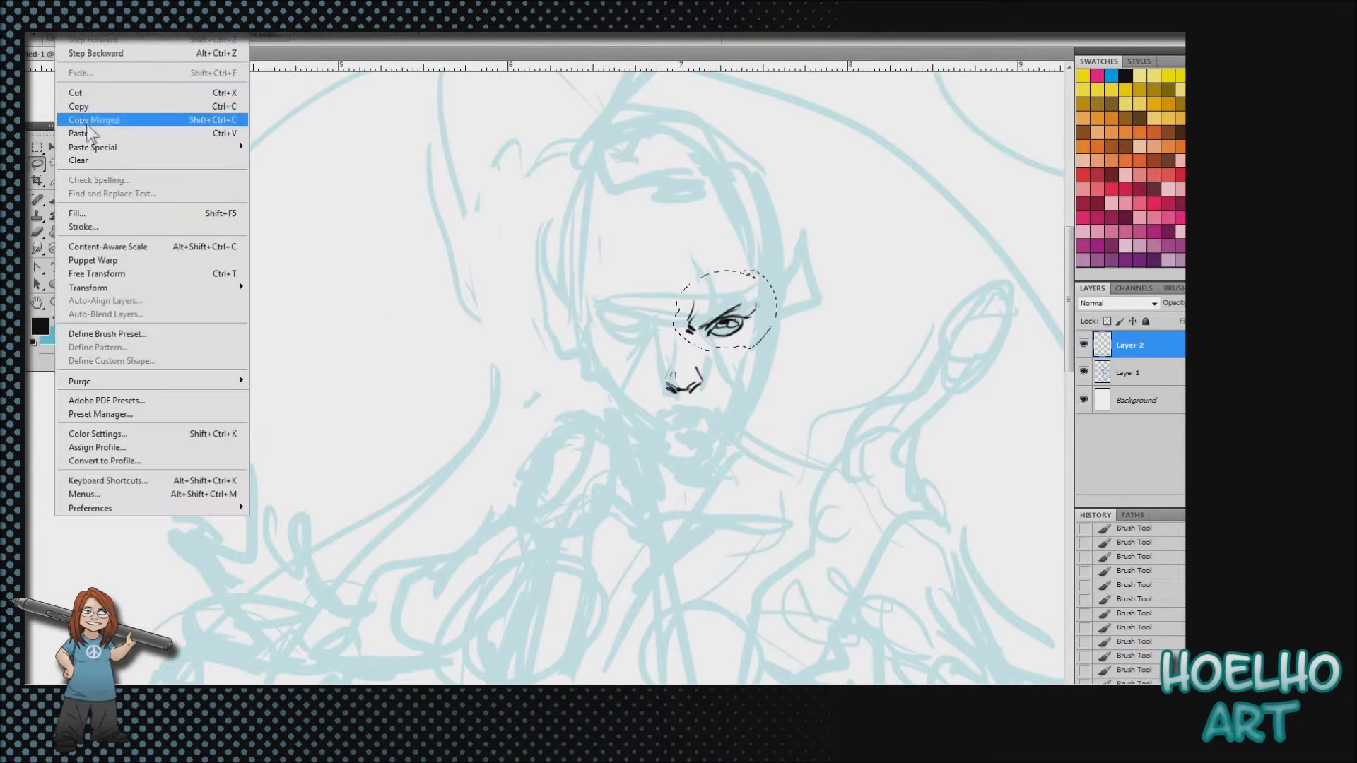
pyautogui.click(80, 133)
# Flip the pasted eye horizontally, place it over the sketched left-hand eye, and merge it down into Layer 2
pyautogui.click(65, 13)
pyautogui.moveTo(123, 287)
pyautogui.click(287, 440)
pyautogui.press('v')
pyautogui.moveTo(726, 340)
pyautogui.mouseDown()
pyautogui.moveTo(637, 340)
pyautogui.moveTo(631, 325)
pyautogui.mouseUp()
pyautogui.click(127, 13)
pyautogui.click(154, 434)
# Clean up the mirrored eye and redraw its pupil and inner corner with the brush
pyautogui.click(37, 233)
pyautogui.click(56, 200)
pyautogui.moveTo(629, 323); pyautogui.dragTo(645, 328)
pyautogui.moveTo(638, 323); pyautogui.dragTo(653, 330)
pyautogui.click(38, 232)
pyautogui.click(55, 200)
pyautogui.moveTo(647, 327); pyautogui.dragTo(656, 332)
pyautogui.moveTo(646, 335); pyautogui.dragTo(656, 335)
pyautogui.moveTo(650, 326); pyautogui.dragTo(645, 346)
# Ink the contours along the nose bridge and small scale marks on the left side of the forehead
pyautogui.moveTo(699, 334); pyautogui.dragTo(711, 344)
pyautogui.moveTo(702, 335); pyautogui.dragTo(670, 368)
pyautogui.moveTo(663, 362); pyautogui.dragTo(662, 361)
pyautogui.moveTo(674, 341); pyautogui.dragTo(673, 364)
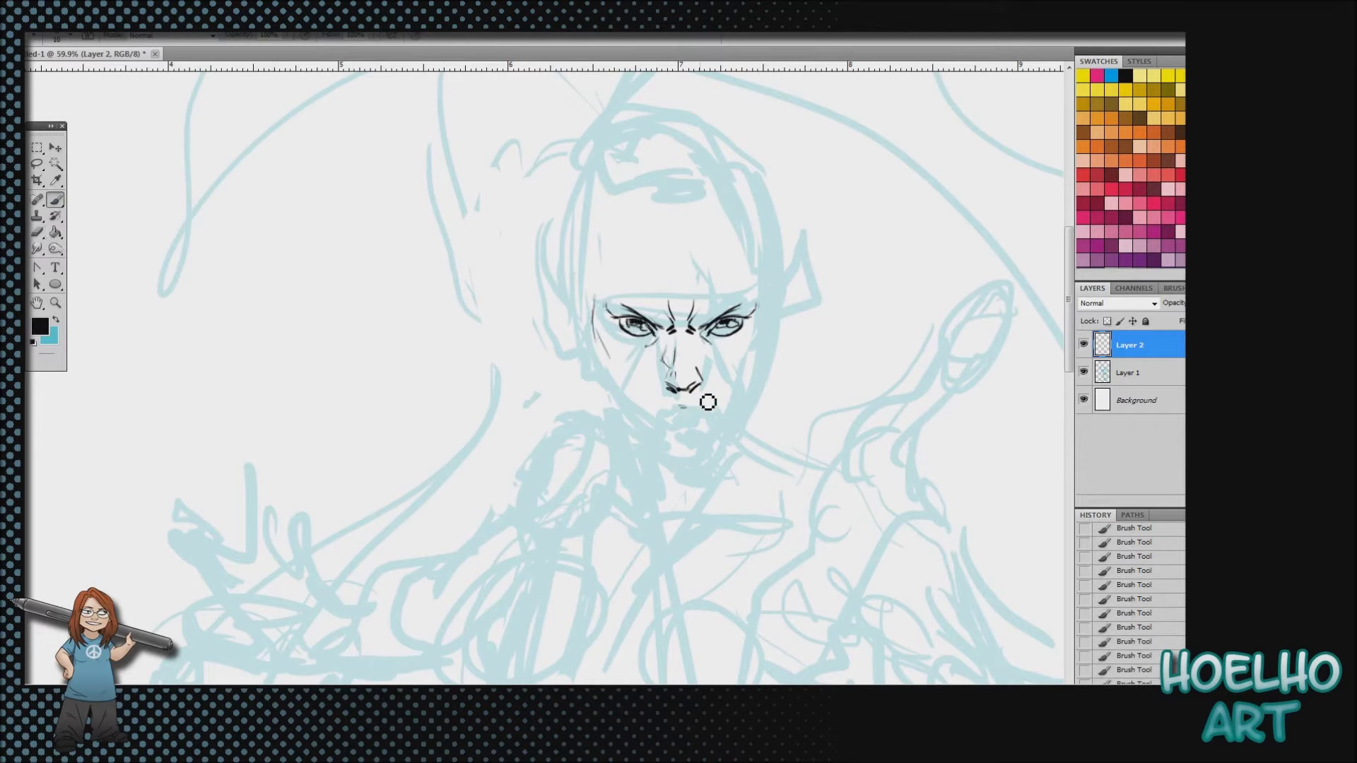
pyautogui.moveTo(625, 271); pyautogui.dragTo(643, 265)
pyautogui.moveTo(648, 259); pyautogui.dragTo(655, 257)
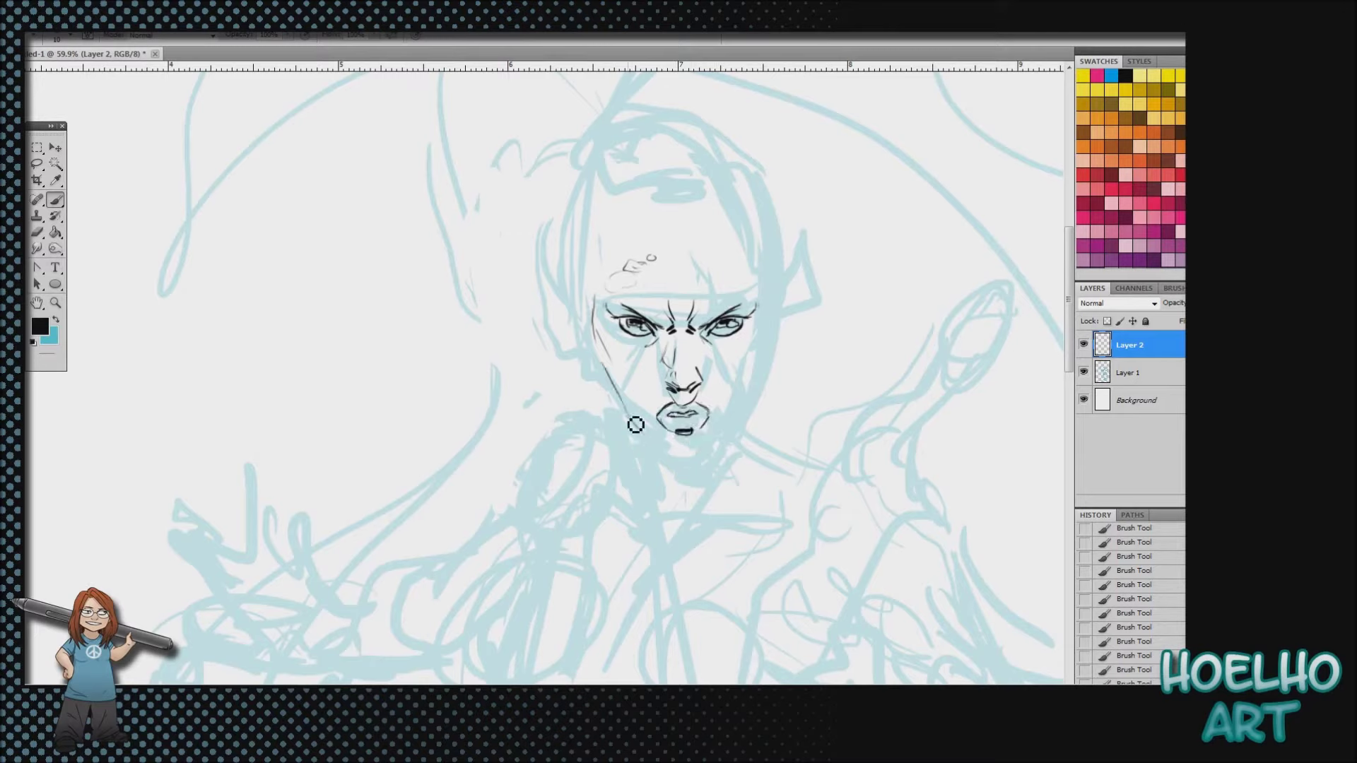
# Ink the jaw and both sides of the neck, then redraw the shoulder line running out from the right side
pyautogui.moveTo(751, 354)
pyautogui.mouseDown()
pyautogui.moveTo(742, 421)
pyautogui.moveTo(709, 441)
pyautogui.mouseUp()
pyautogui.moveTo(612, 389); pyautogui.dragTo(662, 539)
pyautogui.moveTo(741, 415); pyautogui.dragTo(711, 479)
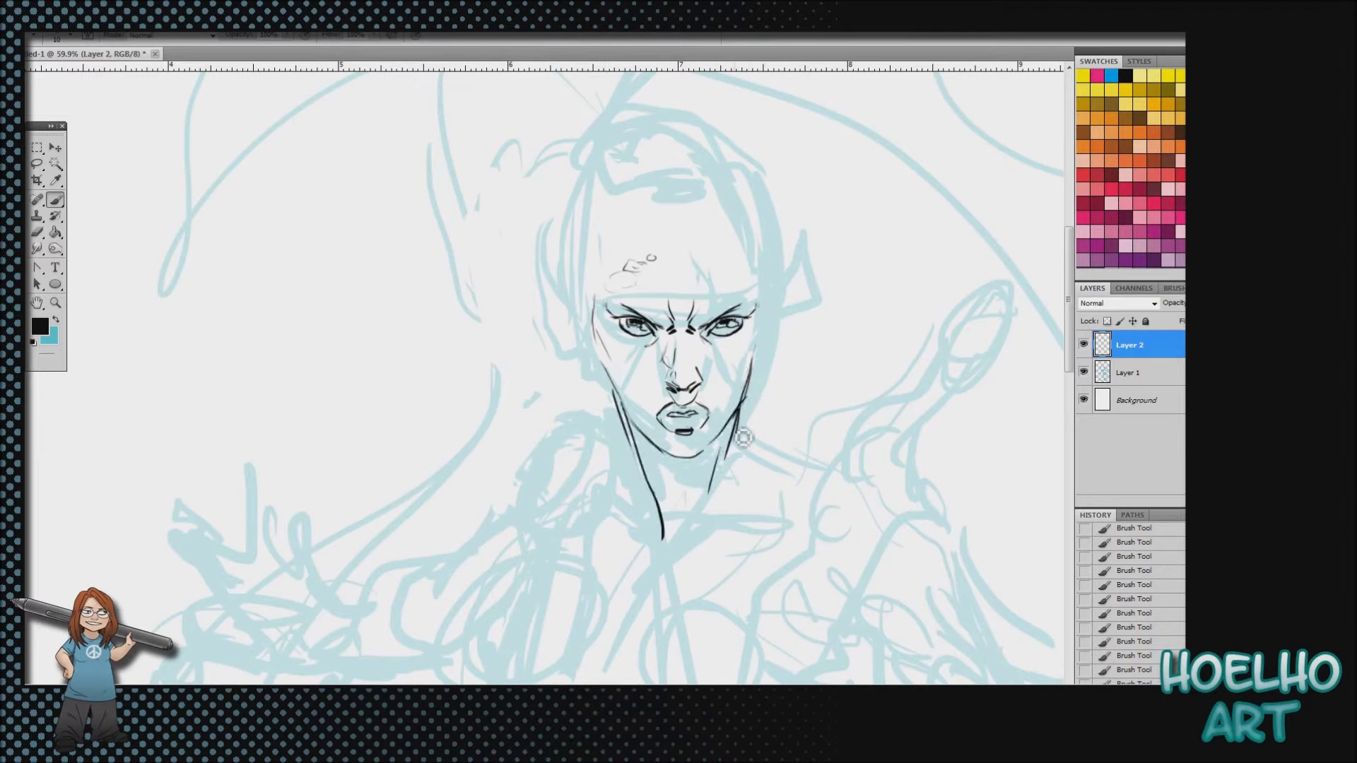
pyautogui.moveTo(804, 474); pyautogui.dragTo(829, 483)
pyautogui.hotkey('ctrl', 'alt', 'z')
pyautogui.hotkey('ctrl', 'alt', 'z')
pyautogui.moveTo(749, 445); pyautogui.dragTo(822, 476)
# Erase the overlapping line where the left jaw meets the neck and re-ink the cheek contour
pyautogui.press('e')
pyautogui.moveTo(616, 397); pyautogui.dragTo(628, 434)
pyautogui.moveTo(613, 390); pyautogui.dragTo(634, 456)
pyautogui.moveTo(614, 393)
pyautogui.mouseDown()
pyautogui.moveTo(622, 443)
pyautogui.moveTo(623, 411)
pyautogui.mouseUp()
pyautogui.press('b')
pyautogui.moveTo(604, 366); pyautogui.dragTo(629, 417)
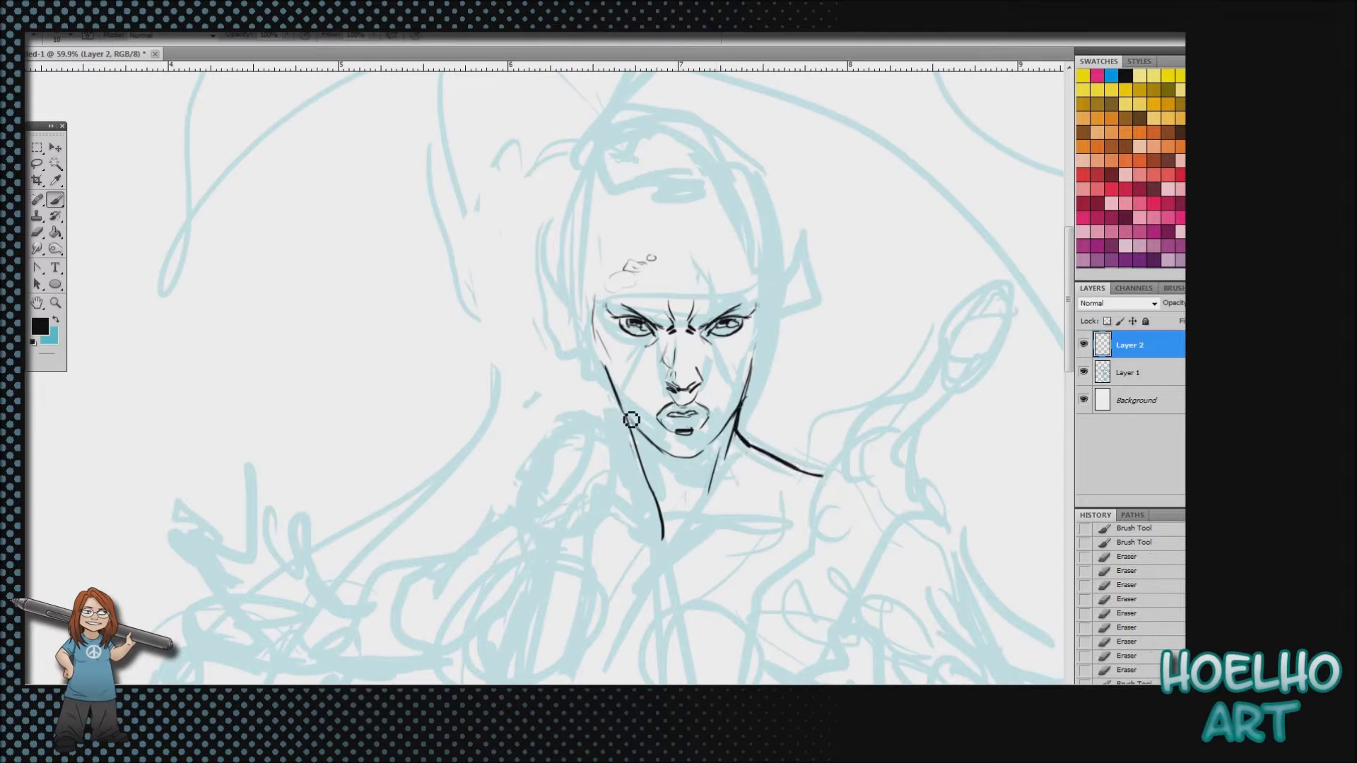
# Ink the throat and collarbone details and outline the raised left-hand shoulder
pyautogui.moveTo(689, 484)
pyautogui.mouseDown()
pyautogui.moveTo(671, 531)
pyautogui.moveTo(698, 526)
pyautogui.mouseUp()
pyautogui.moveTo(706, 578); pyautogui.dragTo(715, 571)
pyautogui.moveTo(785, 531); pyautogui.dragTo(747, 524)
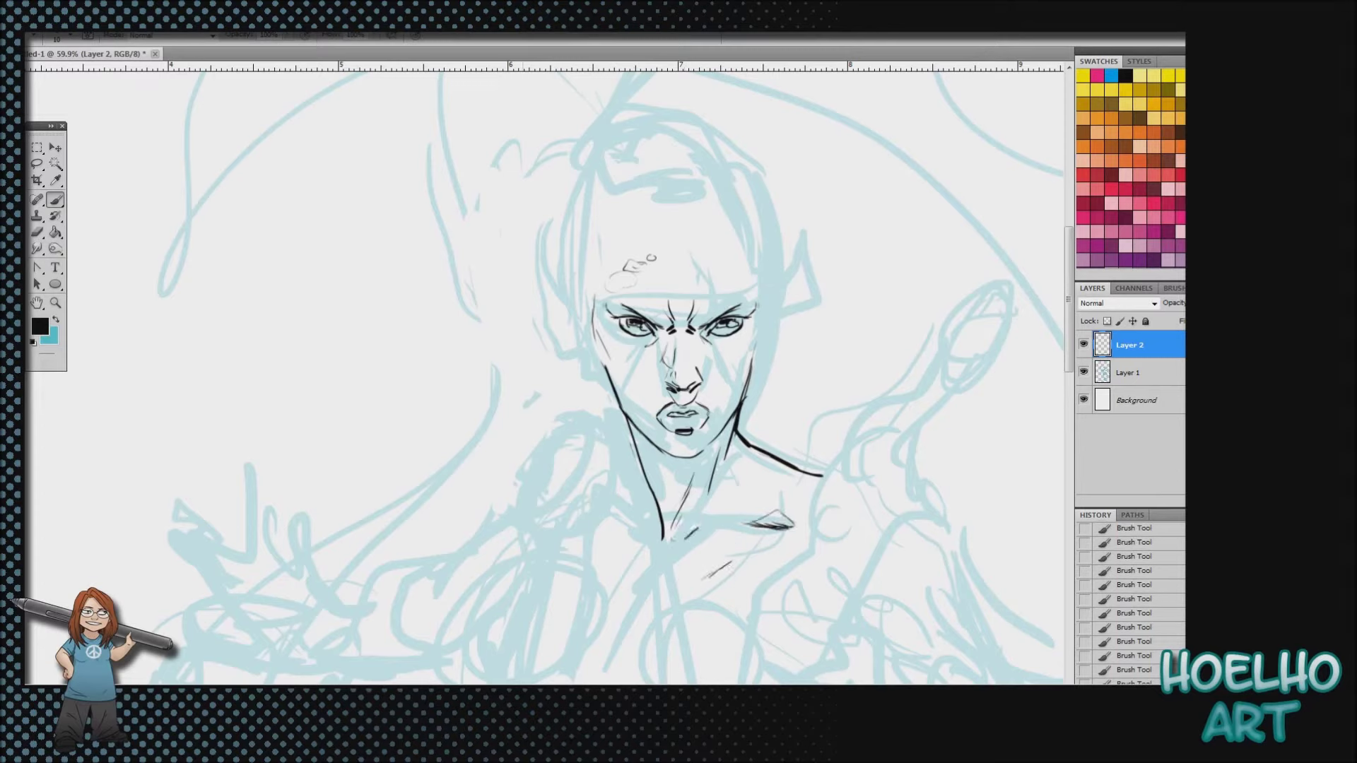
pyautogui.moveTo(578, 429); pyautogui.dragTo(519, 498)
pyautogui.moveTo(609, 461); pyautogui.dragTo(638, 503)
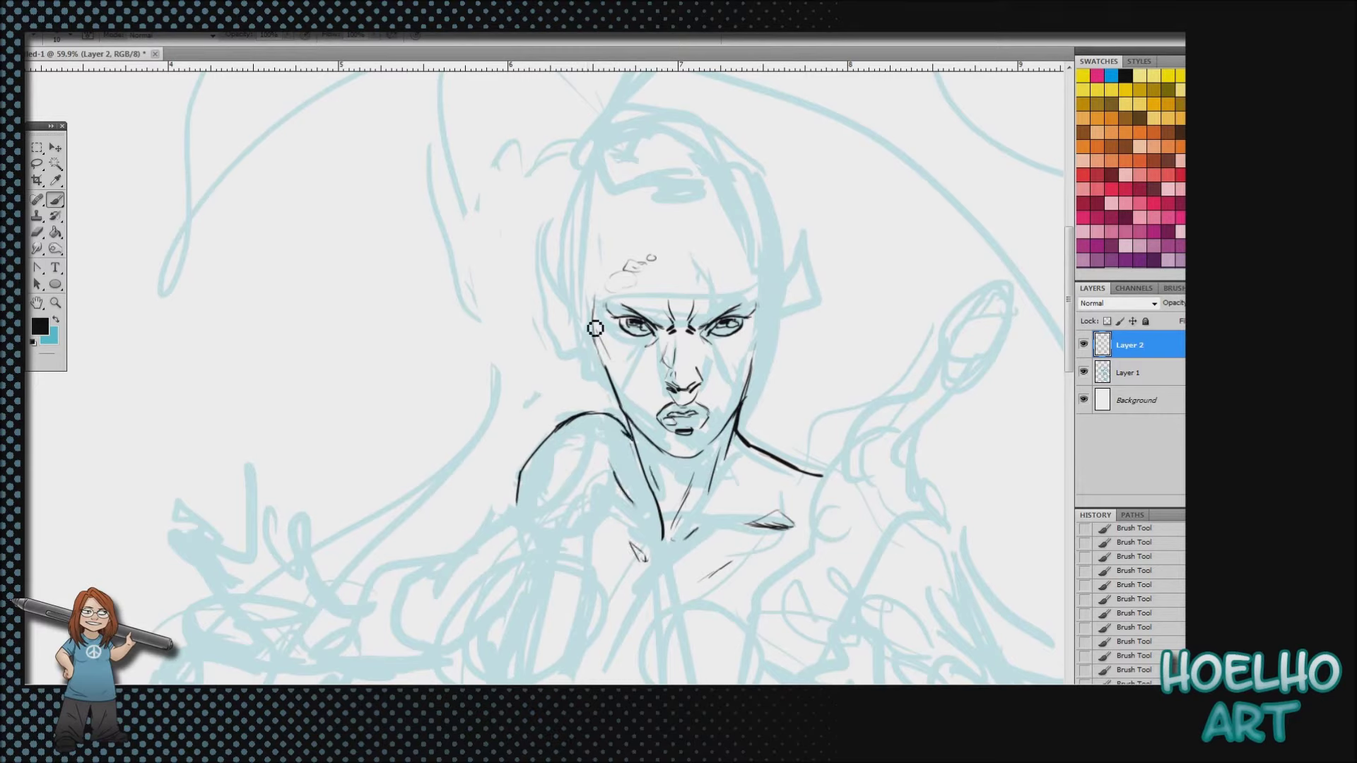
# Ink both pointed ears and long hair strands sweeping up and right from the forehead
pyautogui.moveTo(569, 303); pyautogui.dragTo(611, 387)
pyautogui.moveTo(792, 298); pyautogui.dragTo(763, 378)
pyautogui.moveTo(675, 252)
pyautogui.mouseDown()
pyautogui.moveTo(855, 74)
pyautogui.moveTo(831, 97)
pyautogui.mouseUp()
pyautogui.moveTo(717, 233); pyautogui.dragTo(904, 142)
pyautogui.moveTo(754, 289); pyautogui.dragTo(757, 381)
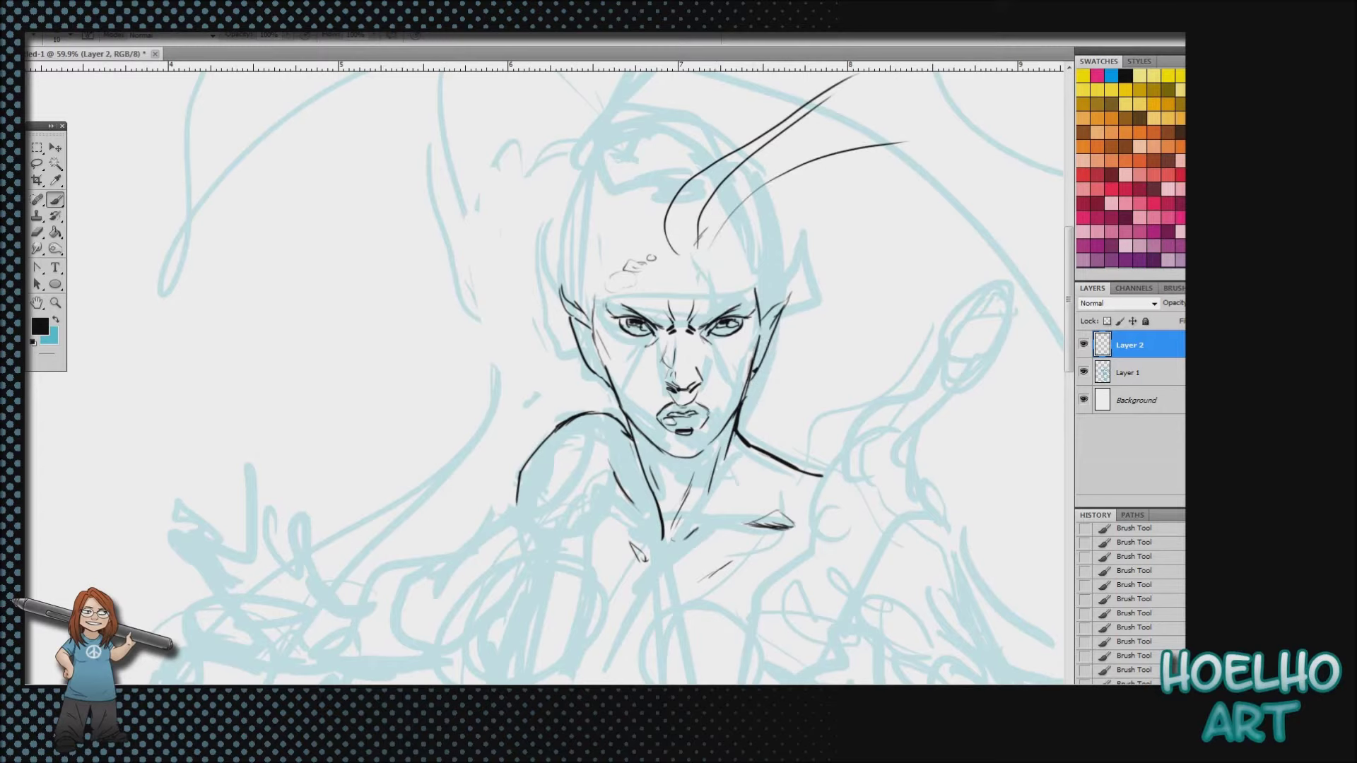
# Ink curved hair strands rising from the left hairline and small broken marks between the swept-back strands
pyautogui.moveTo(689, 129); pyautogui.dragTo(627, 205)
pyautogui.moveTo(688, 100)
pyautogui.mouseDown()
pyautogui.moveTo(590, 233)
pyautogui.moveTo(610, 239)
pyautogui.mouseUp()
pyautogui.moveTo(617, 210); pyautogui.dragTo(629, 229)
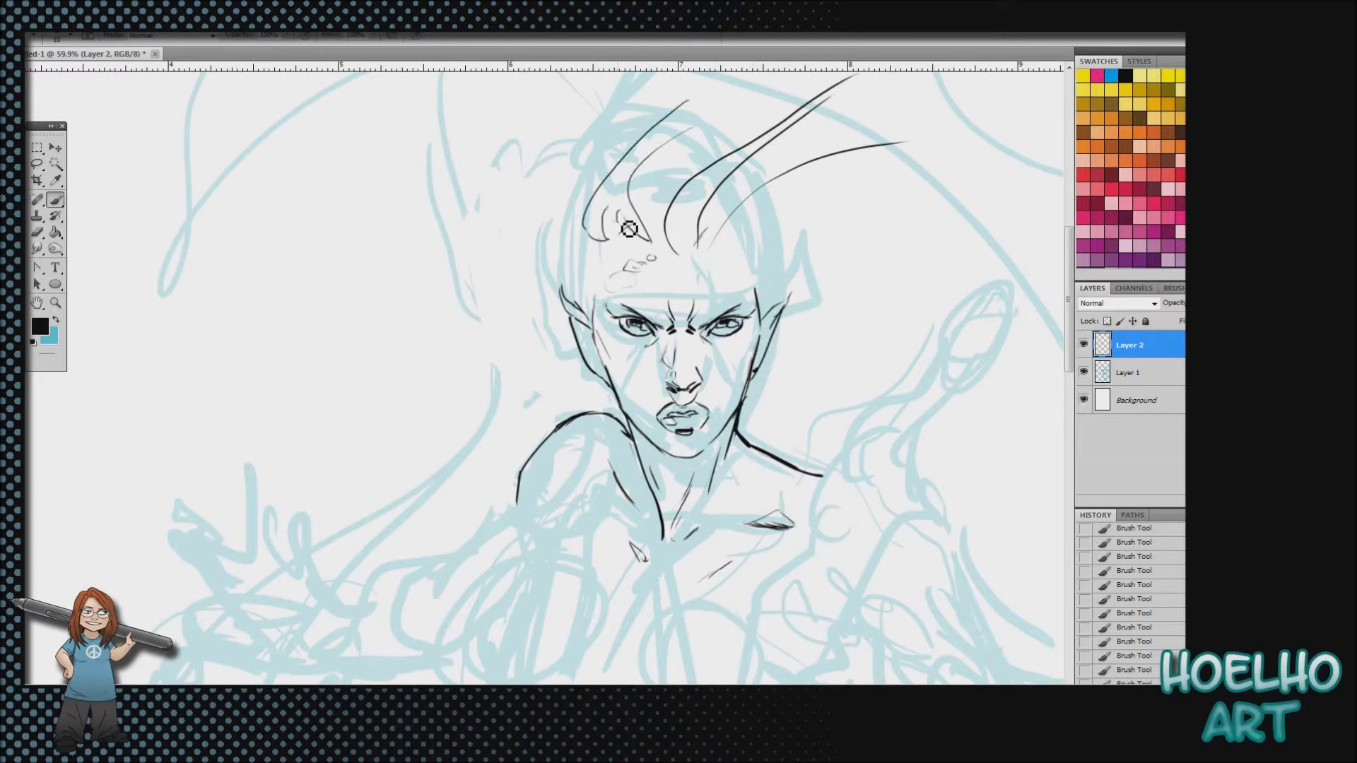
pyautogui.moveTo(699, 153); pyautogui.dragTo(754, 103)
pyautogui.moveTo(720, 126)
pyautogui.mouseDown()
pyautogui.moveTo(763, 99)
pyautogui.moveTo(769, 113)
pyautogui.mouseUp()
pyautogui.moveTo(781, 102); pyautogui.dragTo(786, 99)
pyautogui.moveTo(806, 89); pyautogui.dragTo(815, 85)
# Draw the hair outline on the left side of the head and a long right-hand strand, erasing and re-inking the left strands
pyautogui.moveTo(572, 243); pyautogui.dragTo(603, 272)
pyautogui.moveTo(597, 274); pyautogui.dragTo(600, 289)
pyautogui.moveTo(577, 188)
pyautogui.mouseDown()
pyautogui.moveTo(581, 294)
pyautogui.moveTo(611, 97)
pyautogui.mouseUp()
pyautogui.moveTo(728, 242); pyautogui.dragTo(1035, 140)
pyautogui.press('e')
pyautogui.moveTo(568, 190)
pyautogui.mouseDown()
pyautogui.moveTo(557, 228)
pyautogui.moveTo(610, 255)
pyautogui.mouseUp()
pyautogui.press('b')
pyautogui.moveTo(597, 149); pyautogui.dragTo(599, 286)
# Ink the flowing hair strands above the right-hand ear and erase the overlap on the long strand
pyautogui.moveTo(754, 284); pyautogui.dragTo(773, 240)
pyautogui.moveTo(760, 296); pyautogui.dragTo(790, 248)
pyautogui.moveTo(806, 233); pyautogui.dragTo(870, 201)
pyautogui.moveTo(784, 286)
pyautogui.mouseDown()
pyautogui.moveTo(967, 138)
pyautogui.moveTo(1063, 177)
pyautogui.mouseUp()
pyautogui.press('e')
pyautogui.moveTo(965, 140); pyautogui.dragTo(931, 153)
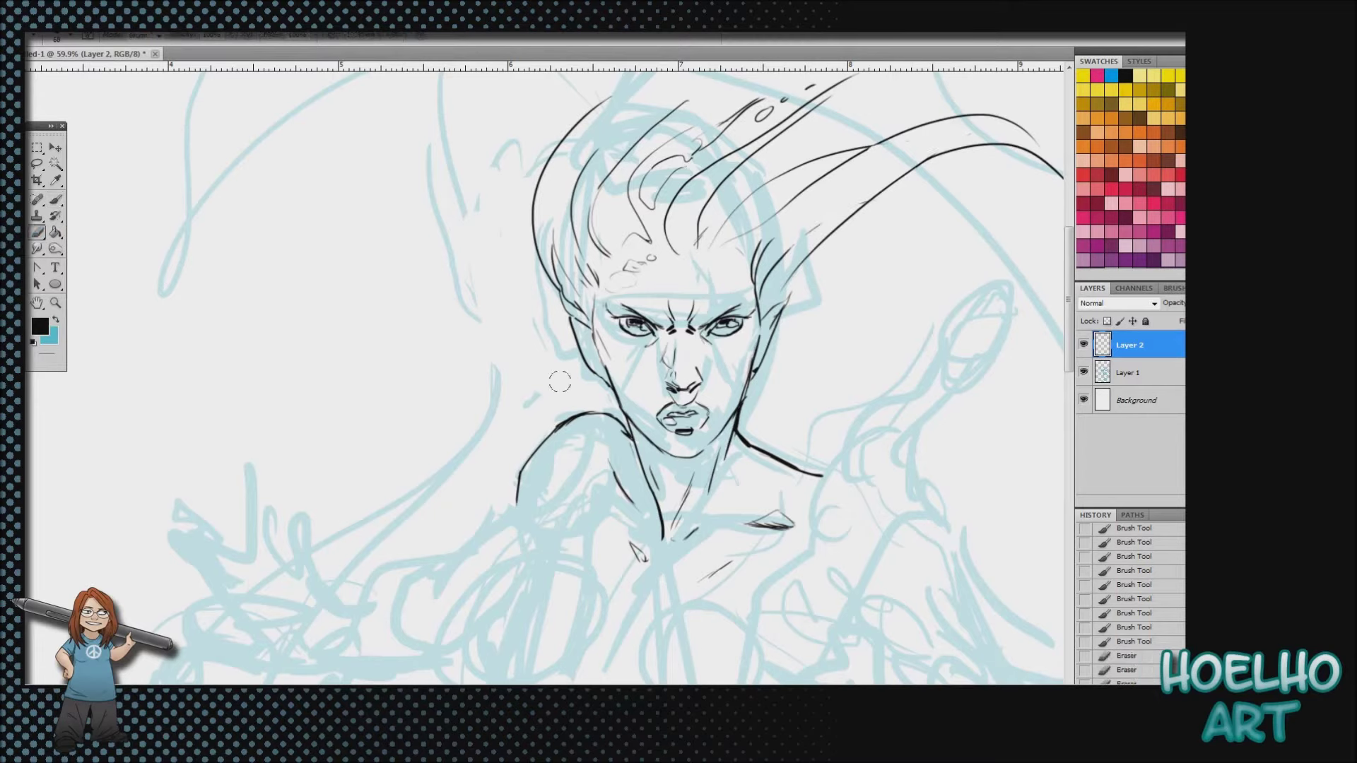
# Ink scale patches on the left-hand shoulder and right side of the forehead, plus a short line for the torso's side
pyautogui.click(56, 200)
pyautogui.moveTo(554, 431); pyautogui.dragTo(583, 415)
pyautogui.moveTo(582, 416)
pyautogui.mouseDown()
pyautogui.moveTo(628, 433)
pyautogui.moveTo(548, 460)
pyautogui.moveTo(562, 451)
pyautogui.mouseUp()
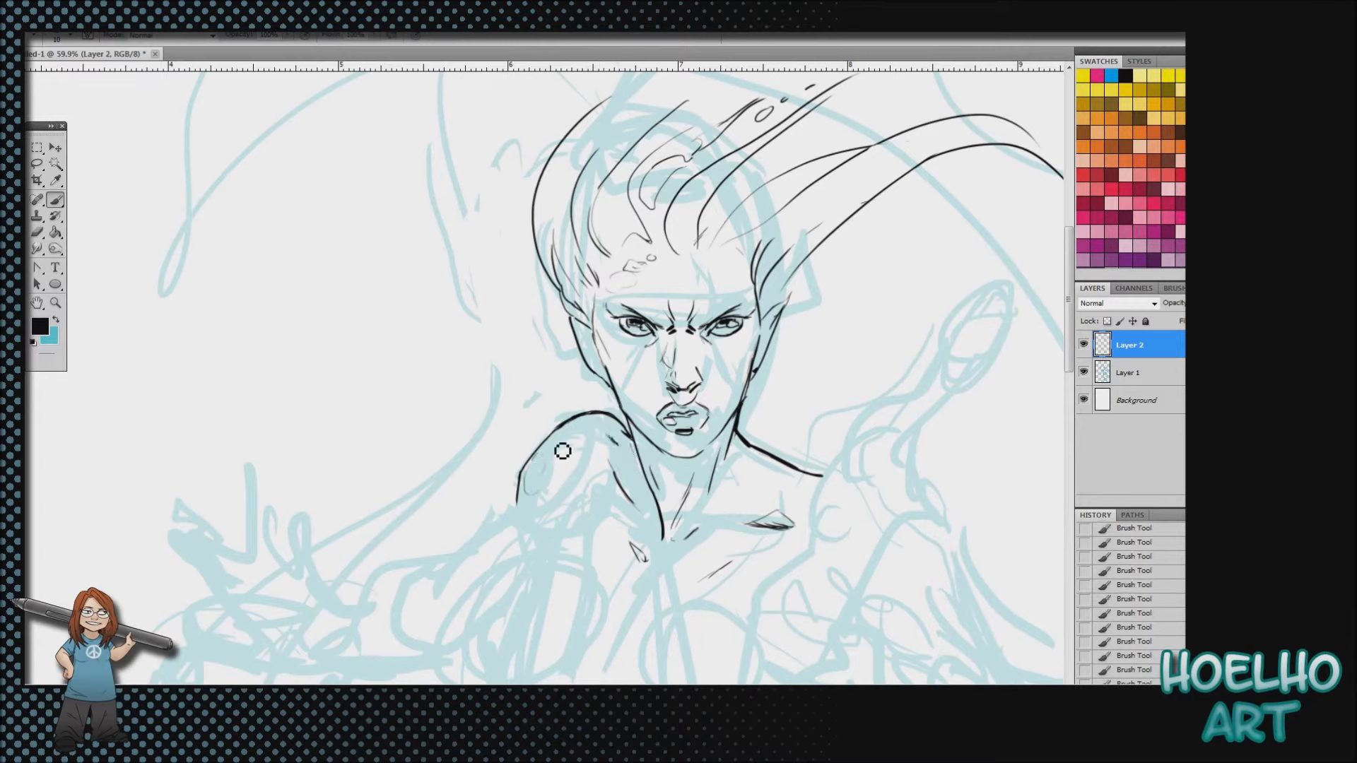
pyautogui.moveTo(715, 267); pyautogui.dragTo(744, 277)
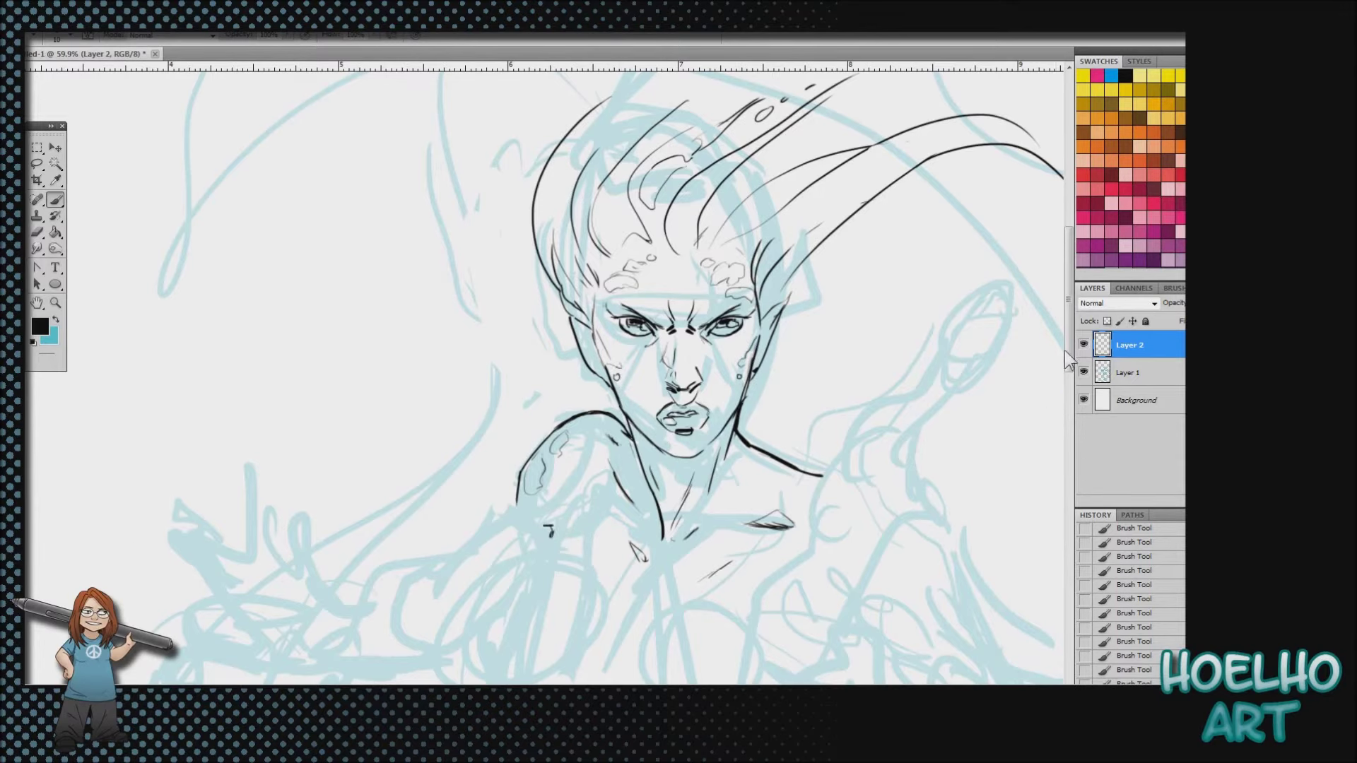
pyautogui.scroll(-5, 1069, 360)
pyautogui.moveTo(505, 501); pyautogui.dragTo(499, 545)
# Select the sketched body and right-hand arm below the neck with a freehand lasso
pyautogui.press('z')
pyautogui.moveTo(557, 504); pyautogui.dragTo(450, 478)
pyautogui.moveTo(1068, 424); pyautogui.dragTo(1069, 463)
pyautogui.moveTo(762, 523); pyautogui.dragTo(681, 521)
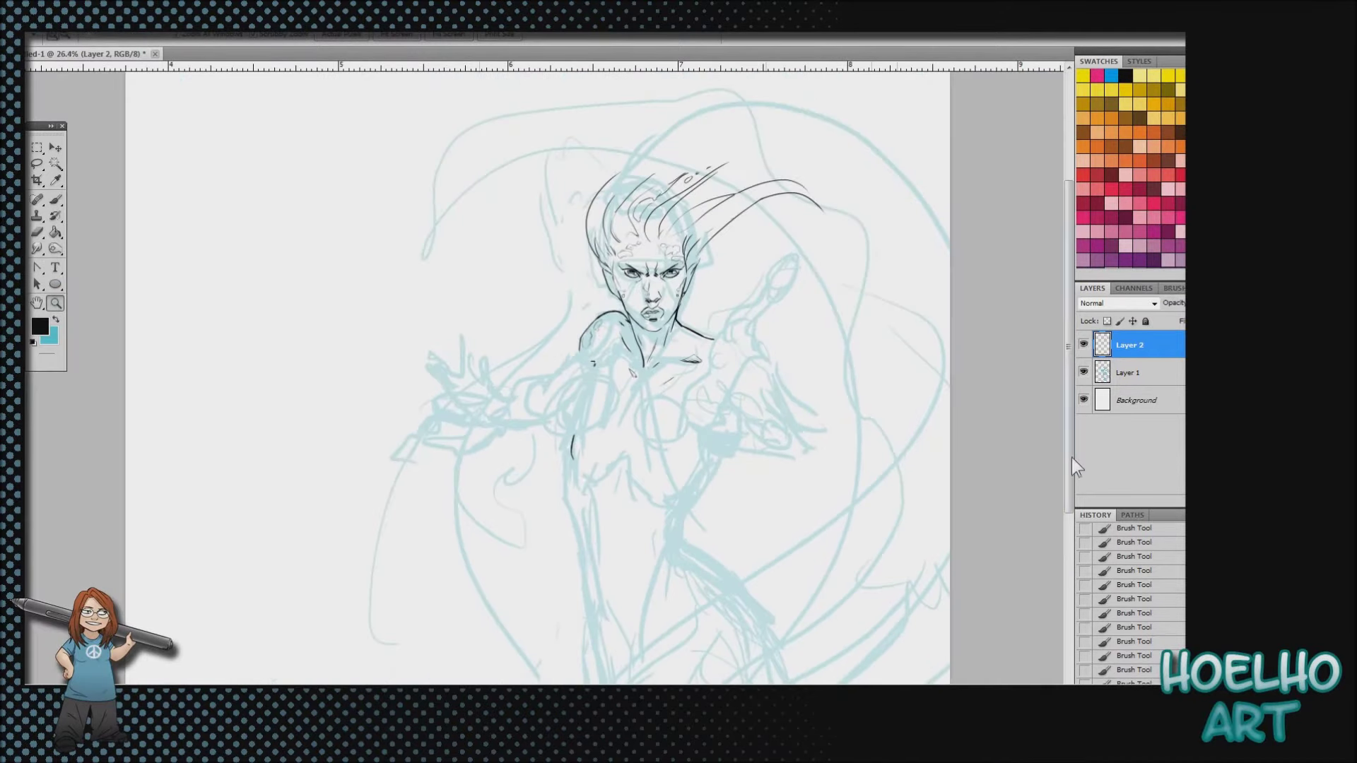
pyautogui.moveTo(1070, 459); pyautogui.dragTo(1070, 502)
pyautogui.click(37, 164)
pyautogui.moveTo(754, 184); pyautogui.dragTo(707, 219)
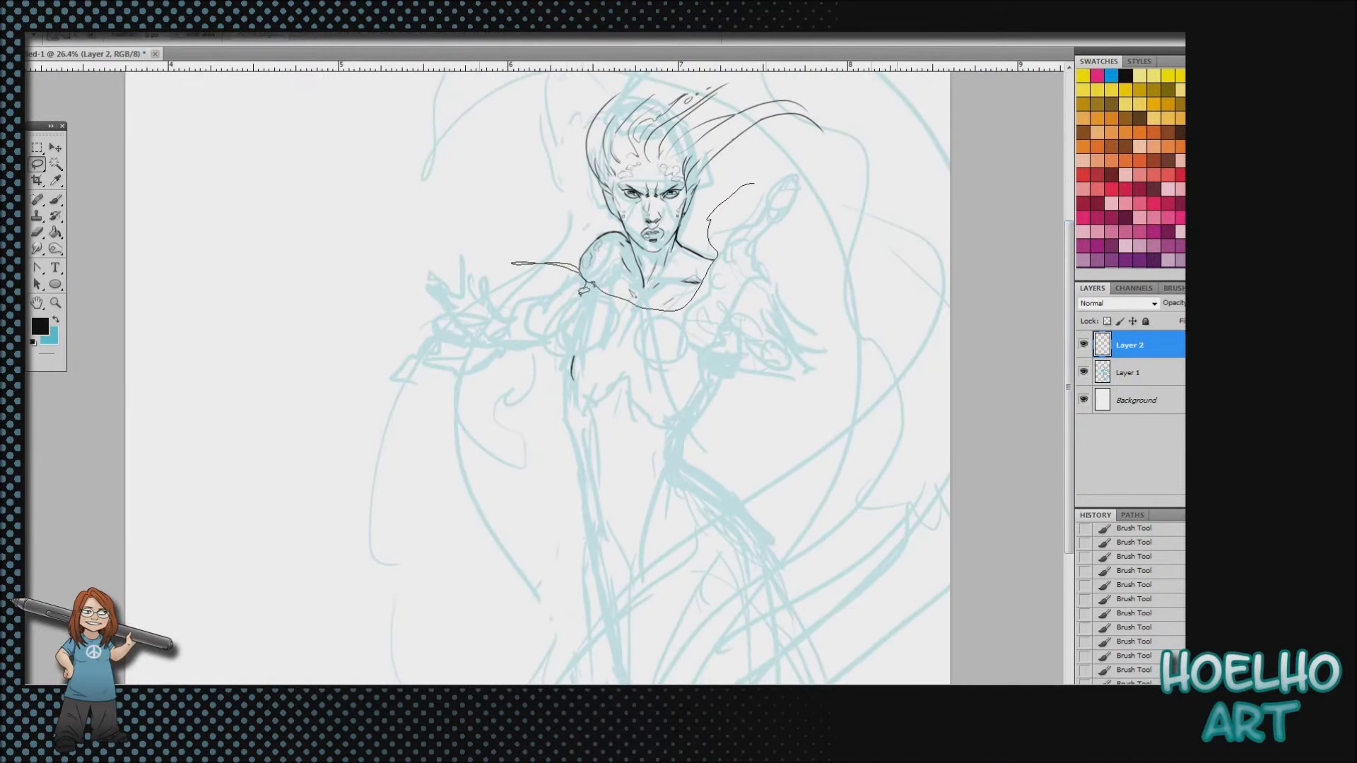
pyautogui.moveTo(583, 291)
pyautogui.mouseDown()
pyautogui.moveTo(592, 684)
pyautogui.moveTo(752, 401)
pyautogui.moveTo(734, 182)
pyautogui.mouseUp()
pyautogui.click(65, 13)
pyautogui.moveTo(152, 288)
pyautogui.click(265, 308)
pyautogui.press('Escape')
# Scale down the selected body sketch on Layer 1 and move it up towards the inked neck
pyautogui.click(1129, 373)
pyautogui.hotkey('alt', 'e')
pyautogui.moveTo(212, 288)
pyautogui.click(284, 304)
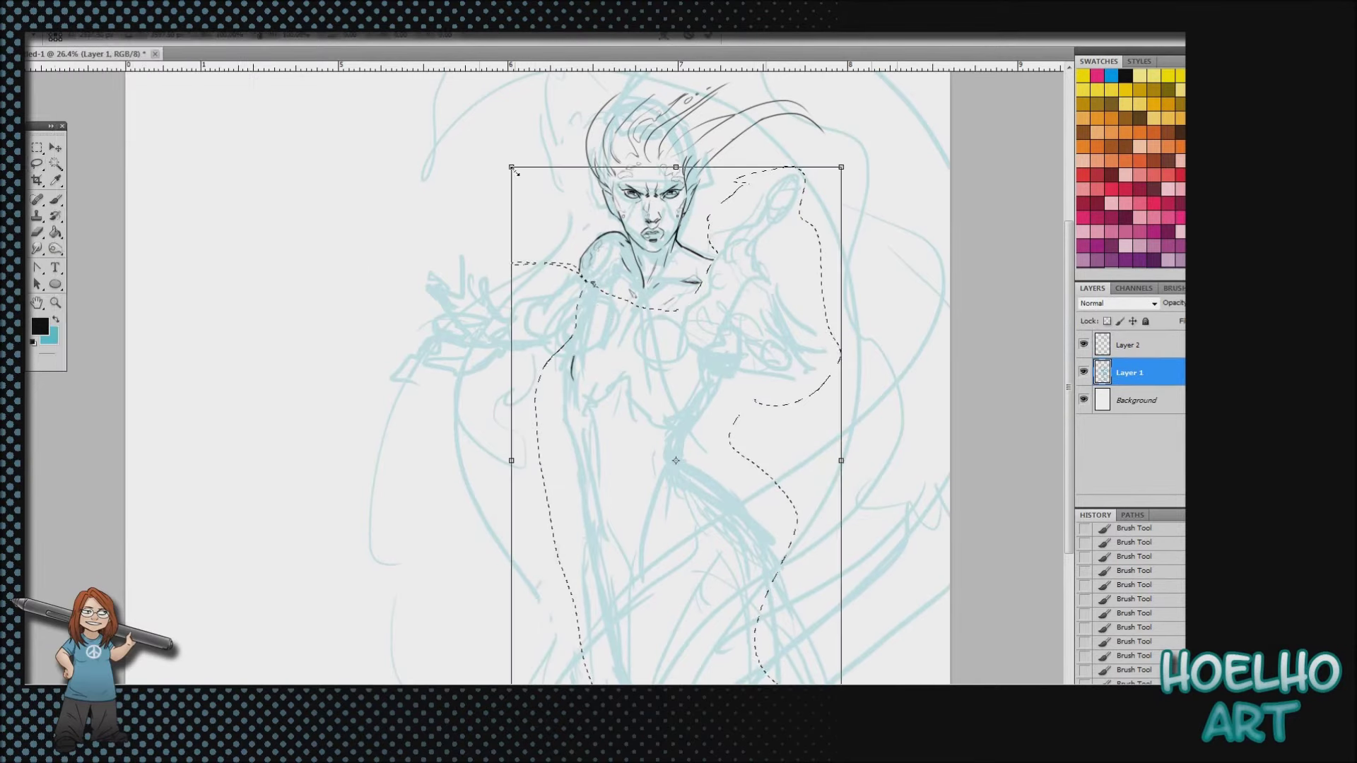
pyautogui.moveTo(517, 170); pyautogui.dragTo(547, 224)
pyautogui.press('Return')
pyautogui.moveTo(696, 453)
pyautogui.mouseDown()
pyautogui.moveTo(681, 399)
pyautogui.moveTo(687, 417)
pyautogui.mouseUp()
# Select the sketched right-hand arm with the lasso and move it outwards
pyautogui.moveTo(809, 180); pyautogui.dragTo(800, 167)
pyautogui.moveTo(771, 383); pyautogui.dragTo(811, 184)
pyautogui.click(55, 147)
pyautogui.moveTo(760, 304); pyautogui.dragTo(805, 302)
# Select the sketched torso with the lasso and move it slightly up
pyautogui.click(38, 164)
pyautogui.moveTo(693, 301)
pyautogui.mouseDown()
pyautogui.moveTo(671, 277)
pyautogui.moveTo(593, 601)
pyautogui.moveTo(695, 302)
pyautogui.mouseUp()
pyautogui.press('v')
pyautogui.moveTo(629, 406); pyautogui.dragTo(623, 385)
# Lasso the right-hand arm sketch again and move it back in towards the torso
pyautogui.click(37, 164)
pyautogui.moveTo(805, 185)
pyautogui.mouseDown()
pyautogui.moveTo(730, 294)
pyautogui.moveTo(812, 182)
pyautogui.mouseUp()
pyautogui.click(55, 147)
pyautogui.moveTo(788, 318); pyautogui.dragTo(744, 329)
# Scale down the right-hand arm sketch, reposition it at the shoulder, and deselect it
pyautogui.click(63, 12)
pyautogui.moveTo(99, 288)
pyautogui.click(292, 310)
pyautogui.moveTo(821, 196); pyautogui.dragTo(802, 220)
pyautogui.moveTo(763, 358); pyautogui.dragTo(770, 338)
pyautogui.press('Return')
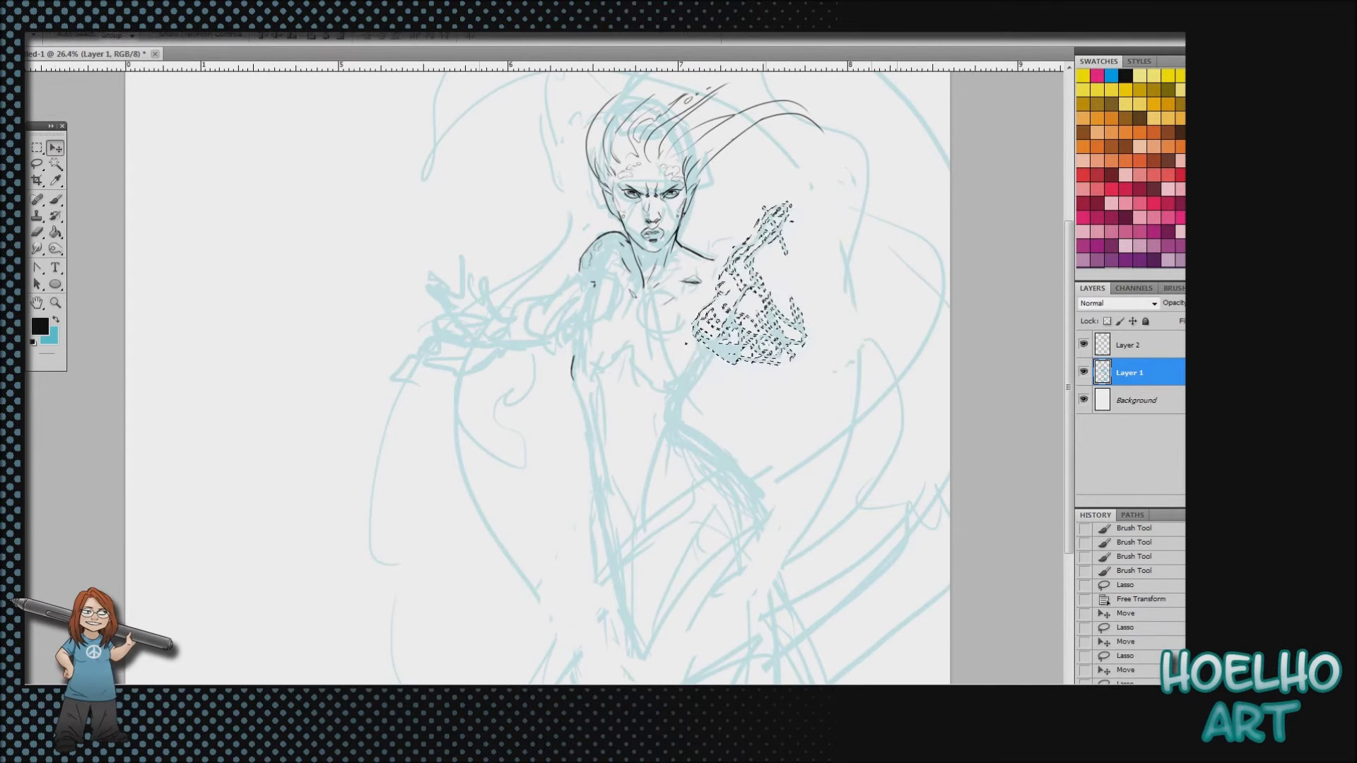
pyautogui.hotkey('ctrl', 'd')
# Ink the waist and hip contour and the long left side of the torso on Layer 2
pyautogui.click(56, 303)
pyautogui.moveTo(672, 454); pyautogui.dragTo(700, 468)
pyautogui.click(55, 216)
pyautogui.click(55, 200)
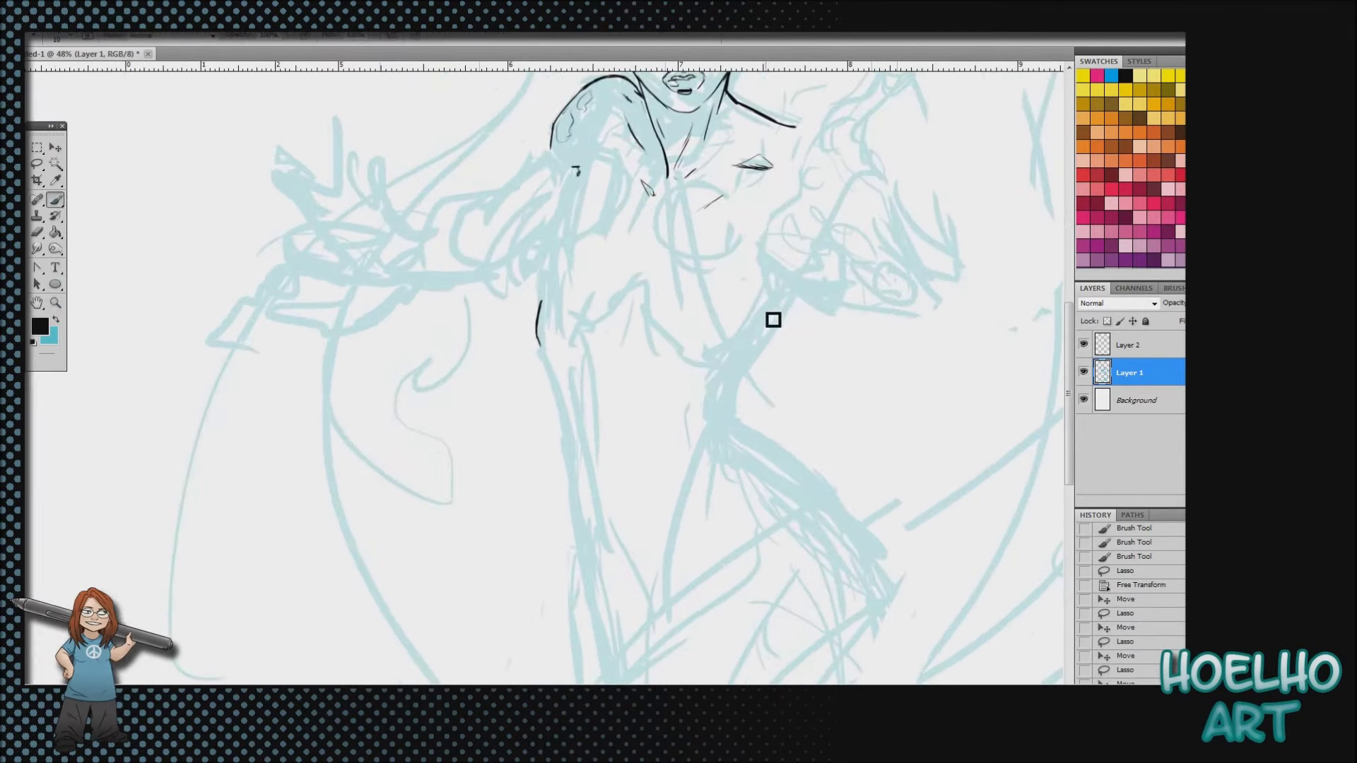
pyautogui.moveTo(779, 280); pyautogui.dragTo(739, 347)
pyautogui.hotkey('ctrl', 'z')
pyautogui.click(1129, 345)
pyautogui.moveTo(778, 280)
pyautogui.mouseDown()
pyautogui.moveTo(729, 367)
pyautogui.moveTo(736, 418)
pyautogui.moveTo(839, 504)
pyautogui.mouseUp()
pyautogui.moveTo(538, 346); pyautogui.dragTo(610, 662)
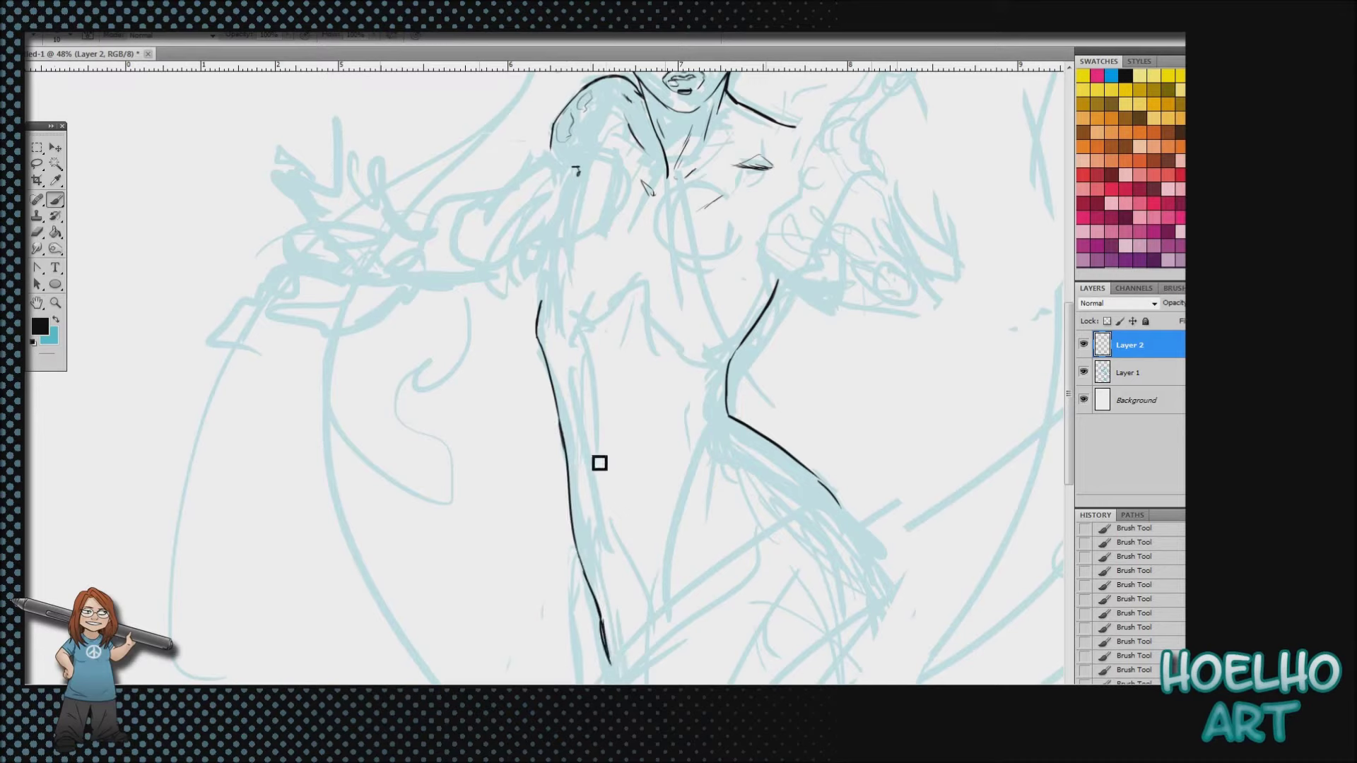
pyautogui.moveTo(804, 522); pyautogui.dragTo(576, 683)
pyautogui.hotkey('ctrl', 'alt', 'z')
pyautogui.click(81, 33)
pyautogui.hotkey('ctrl', 'alt', 'z')
# Ink the long diagonal thigh line crossing below the hips and trim its strokes with the Eraser
pyautogui.moveTo(1068, 462); pyautogui.dragTo(1069, 516)
pyautogui.moveTo(817, 355); pyautogui.dragTo(448, 682)
pyautogui.moveTo(593, 520); pyautogui.dragTo(520, 590)
pyautogui.moveTo(574, 540); pyautogui.dragTo(755, 388)
pyautogui.click(37, 232)
pyautogui.moveTo(717, 435)
pyautogui.mouseDown()
pyautogui.moveTo(595, 523)
pyautogui.moveTo(497, 641)
pyautogui.moveTo(657, 461)
pyautogui.moveTo(590, 516)
pyautogui.mouseUp()
pyautogui.moveTo(540, 572); pyautogui.dragTo(487, 643)
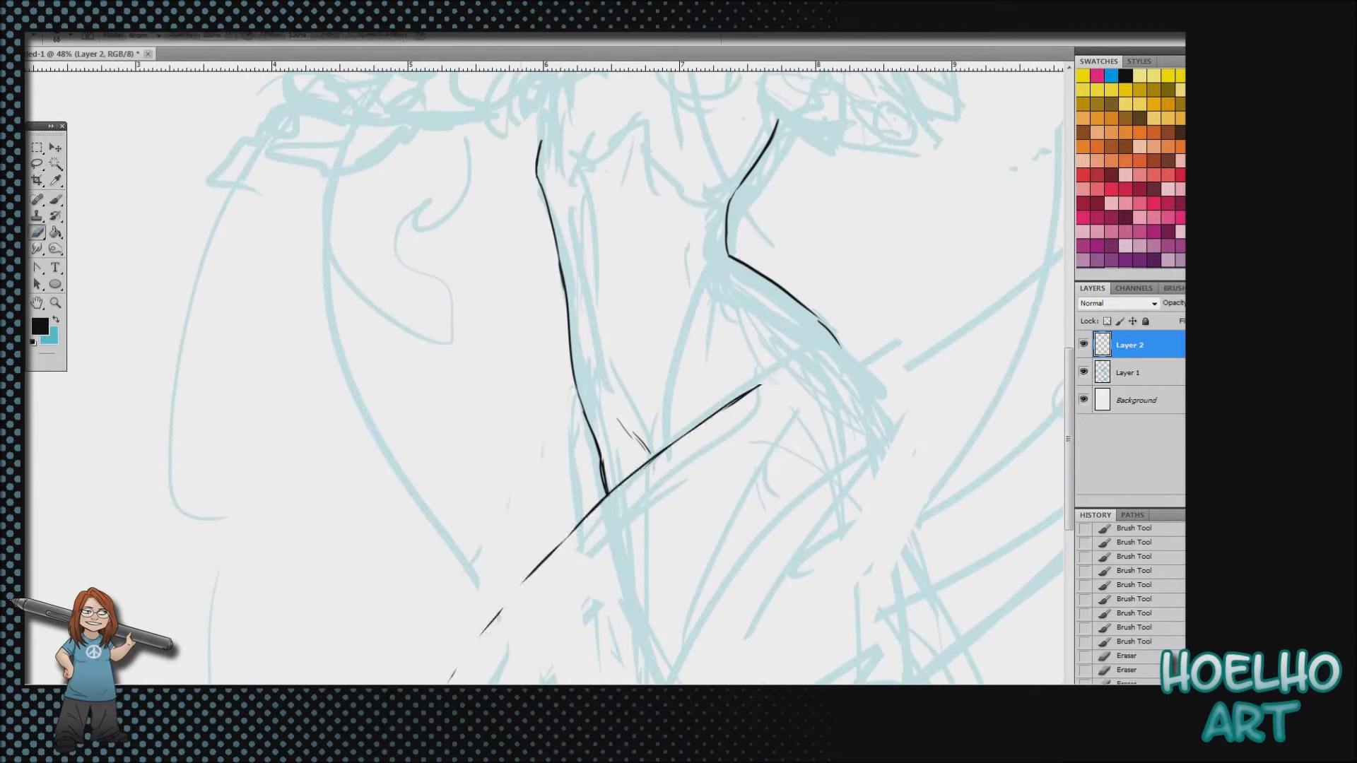
# Ink the upper contour of the left-hand arm where it leaves the shoulder
pyautogui.moveTo(1067, 445); pyautogui.dragTo(1067, 377)
pyautogui.press('b')
pyautogui.moveTo(564, 267)
pyautogui.mouseDown()
pyautogui.moveTo(577, 254)
pyautogui.moveTo(506, 266)
pyautogui.moveTo(474, 294)
pyautogui.mouseUp()
pyautogui.moveTo(550, 225); pyautogui.dragTo(507, 260)
pyautogui.moveTo(530, 243)
pyautogui.mouseDown()
pyautogui.moveTo(504, 263)
pyautogui.moveTo(571, 226)
pyautogui.mouseUp()
pyautogui.click(37, 232)
pyautogui.click(56, 200)
pyautogui.click(36, 234)
pyautogui.click(56, 202)
# Ink the left side of the chest and the rib and abdominal muscle contours
pyautogui.moveTo(548, 290); pyautogui.dragTo(539, 409)
pyautogui.moveTo(646, 413); pyautogui.dragTo(665, 444)
pyautogui.moveTo(674, 446)
pyautogui.mouseDown()
pyautogui.moveTo(686, 448)
pyautogui.moveTo(613, 472)
pyautogui.mouseUp()
pyautogui.moveTo(615, 480); pyautogui.dragTo(626, 535)
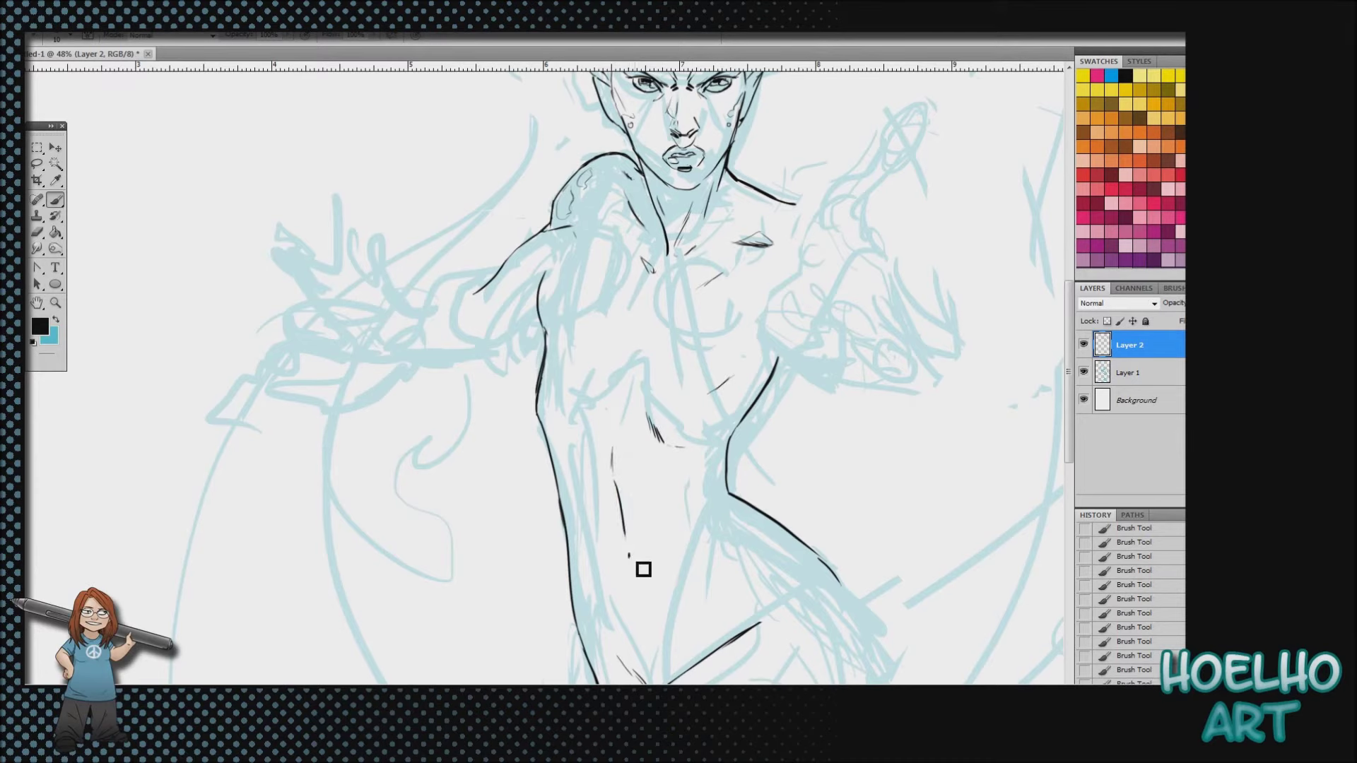
# Trim the left side contour of the torso with the Eraser and re-ink it beneath the armpit
pyautogui.scroll(3, 1052, 484)
pyautogui.press('e')
pyautogui.moveTo(544, 354); pyautogui.dragTo(546, 417)
pyautogui.press('b')
pyautogui.moveTo(529, 484)
pyautogui.mouseDown()
pyautogui.moveTo(530, 500)
pyautogui.moveTo(546, 489)
pyautogui.mouseUp()
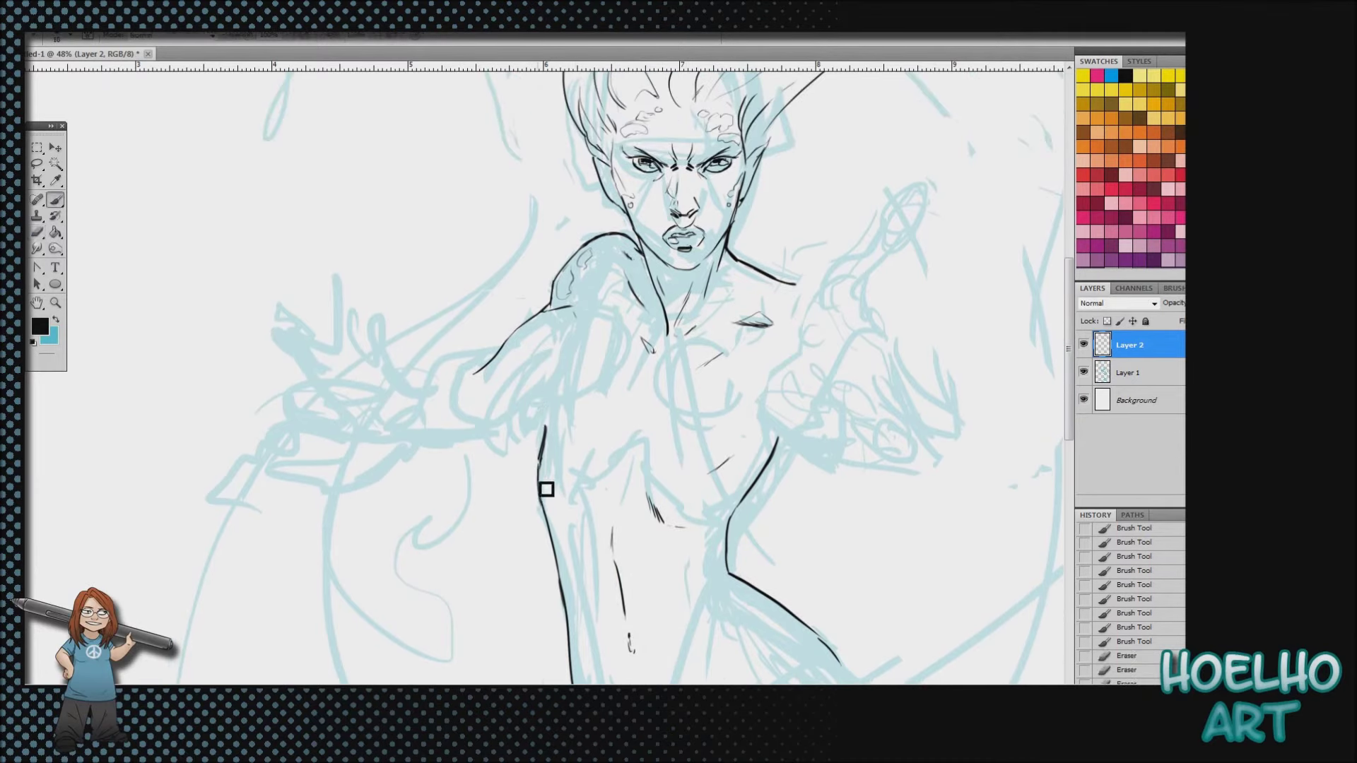
# Ink the underside of the left-hand upper arm and the outer chest curve below the armpit
pyautogui.moveTo(582, 318)
pyautogui.mouseDown()
pyautogui.moveTo(545, 396)
pyautogui.moveTo(554, 445)
pyautogui.mouseUp()
pyautogui.moveTo(613, 291)
pyautogui.mouseDown()
pyautogui.moveTo(619, 304)
pyautogui.moveTo(543, 349)
pyautogui.mouseUp()
pyautogui.click(38, 232)
pyautogui.click(56, 200)
pyautogui.moveTo(599, 311); pyautogui.dragTo(569, 336)
pyautogui.moveTo(591, 316)
pyautogui.mouseDown()
pyautogui.moveTo(541, 361)
pyautogui.moveTo(545, 384)
pyautogui.mouseUp()
pyautogui.moveTo(538, 374); pyautogui.dragTo(542, 375)
# Ink the chest's underside curve and inner details, plus a short muscle line on the lower abdomen
pyautogui.moveTo(602, 422); pyautogui.dragTo(623, 408)
pyautogui.moveTo(639, 454); pyautogui.dragTo(726, 460)
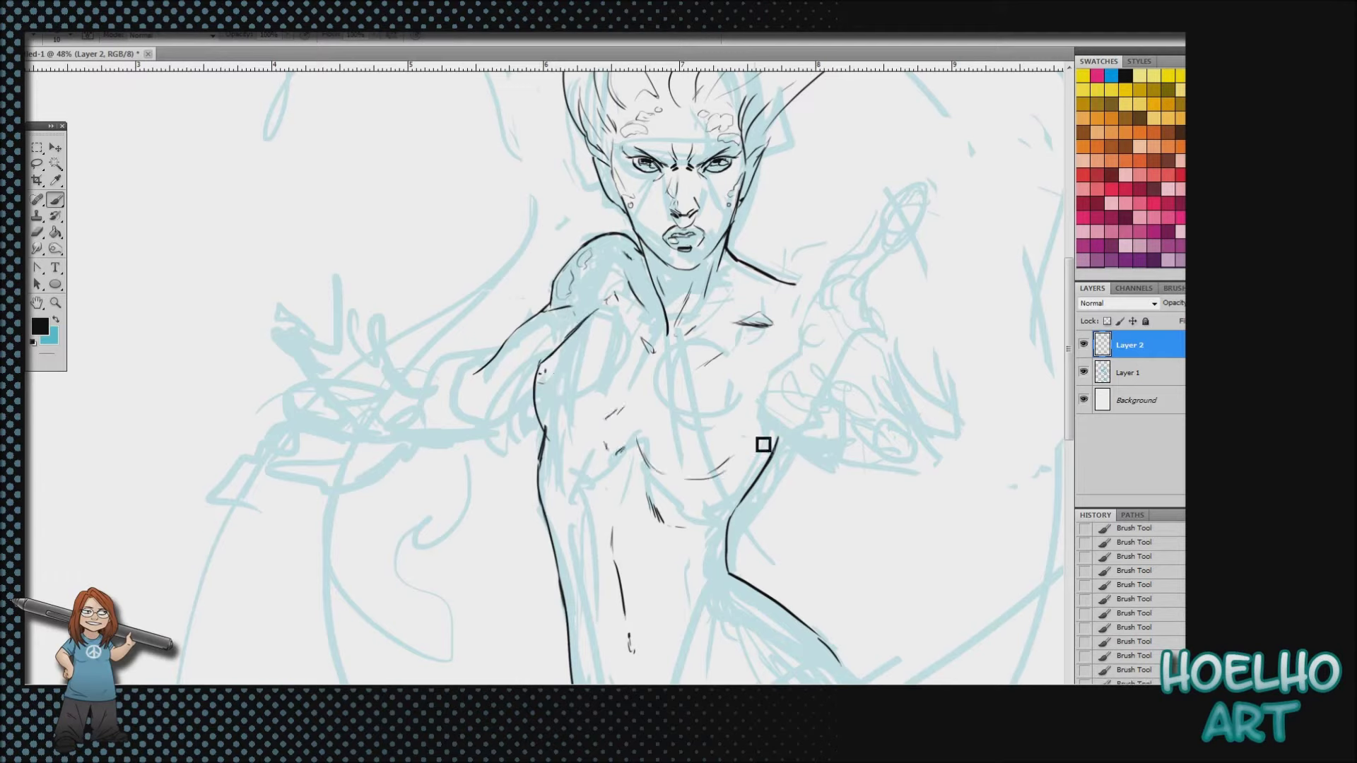
pyautogui.click(41, 233)
pyautogui.moveTo(751, 415)
pyautogui.mouseDown()
pyautogui.moveTo(739, 453)
pyautogui.moveTo(717, 464)
pyautogui.mouseUp()
pyautogui.click(56, 200)
pyautogui.moveTo(687, 417); pyautogui.dragTo(706, 421)
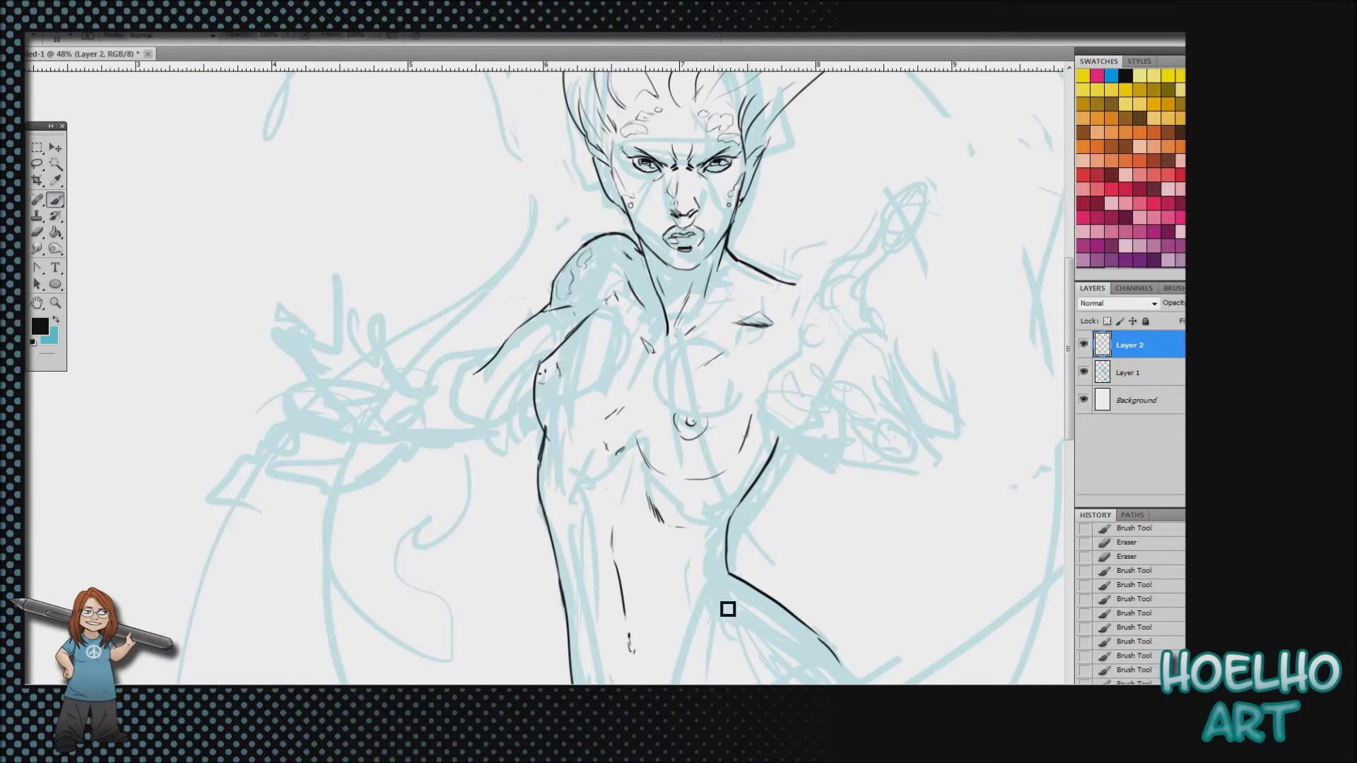
pyautogui.moveTo(716, 654); pyautogui.dragTo(720, 681)
# Ink the upper and lower contours of the left-hand forearm from the elbow to the wrist
pyautogui.scroll(-2, 721, 678)
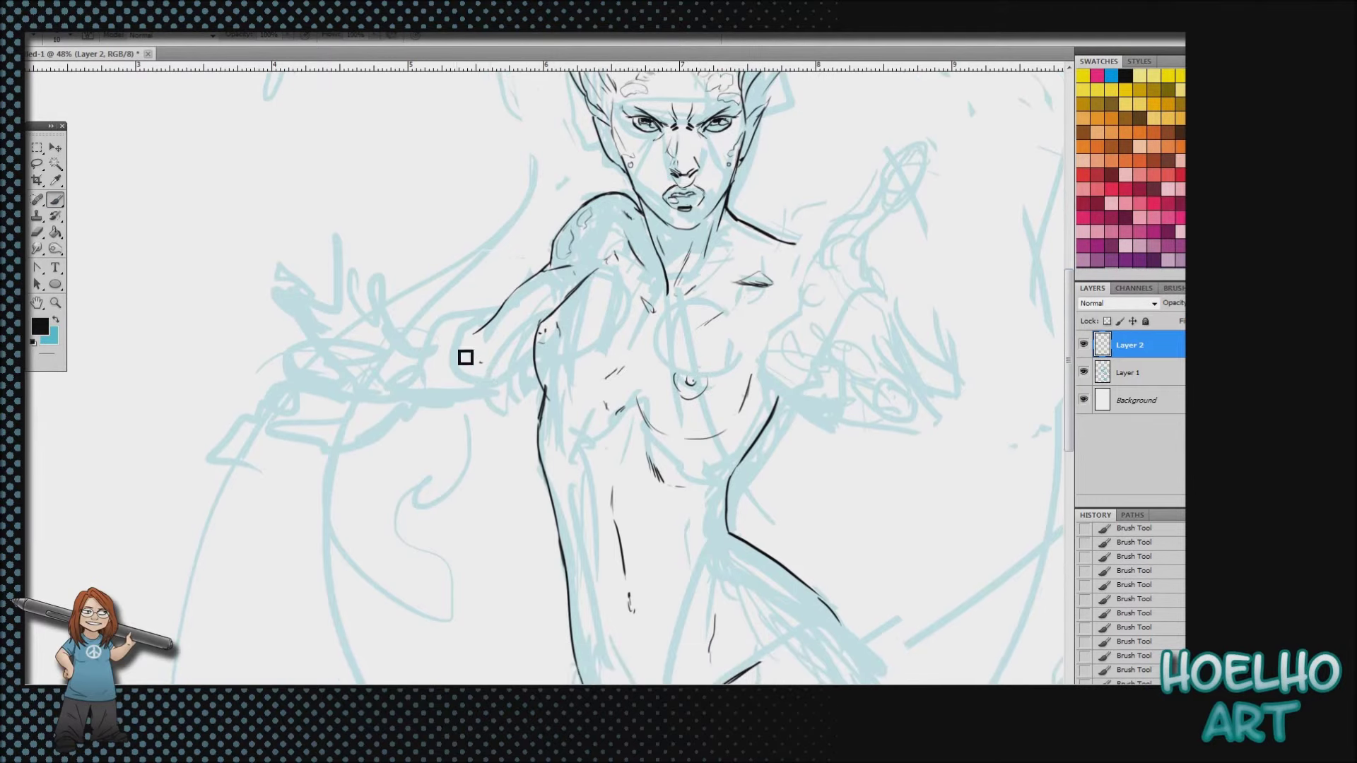
pyautogui.moveTo(391, 407); pyautogui.dragTo(492, 330)
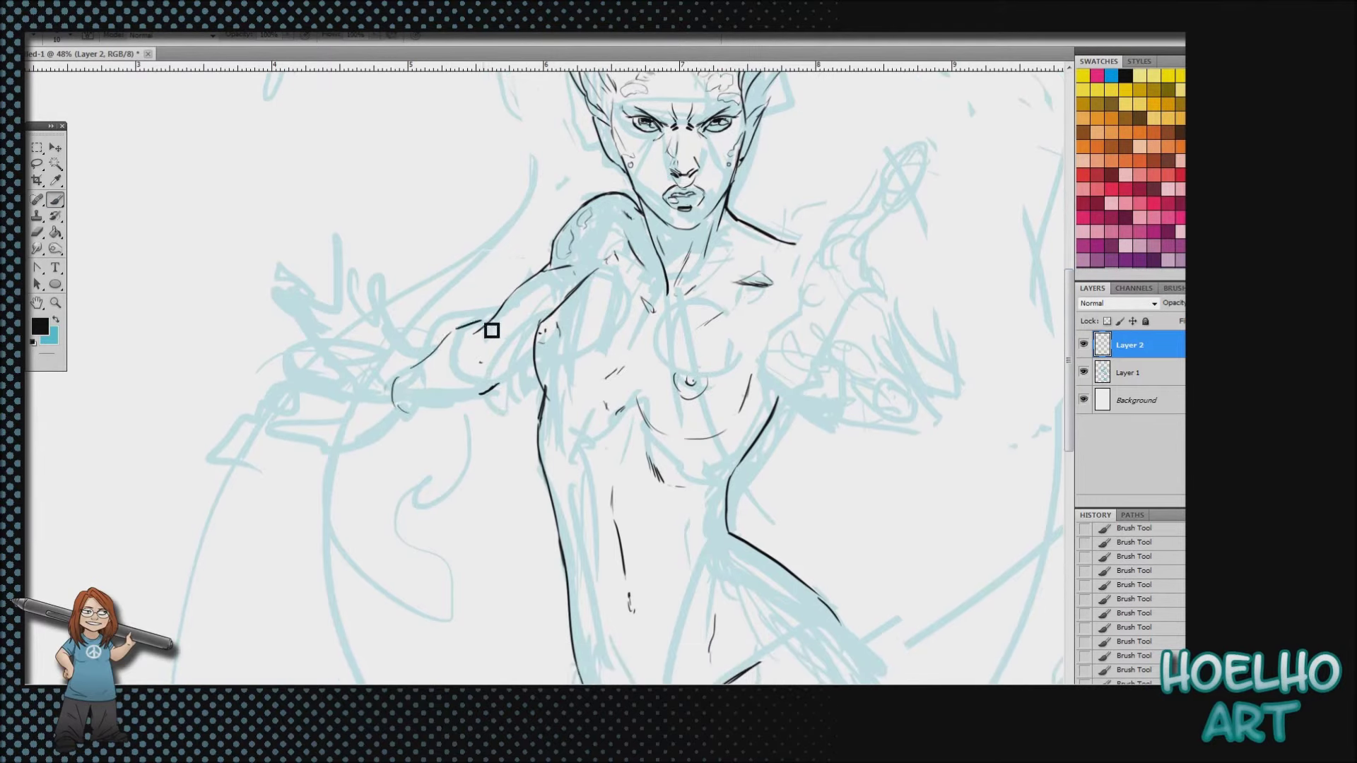
pyautogui.moveTo(537, 370)
pyautogui.mouseDown()
pyautogui.moveTo(470, 409)
pyautogui.moveTo(404, 421)
pyautogui.mouseUp()
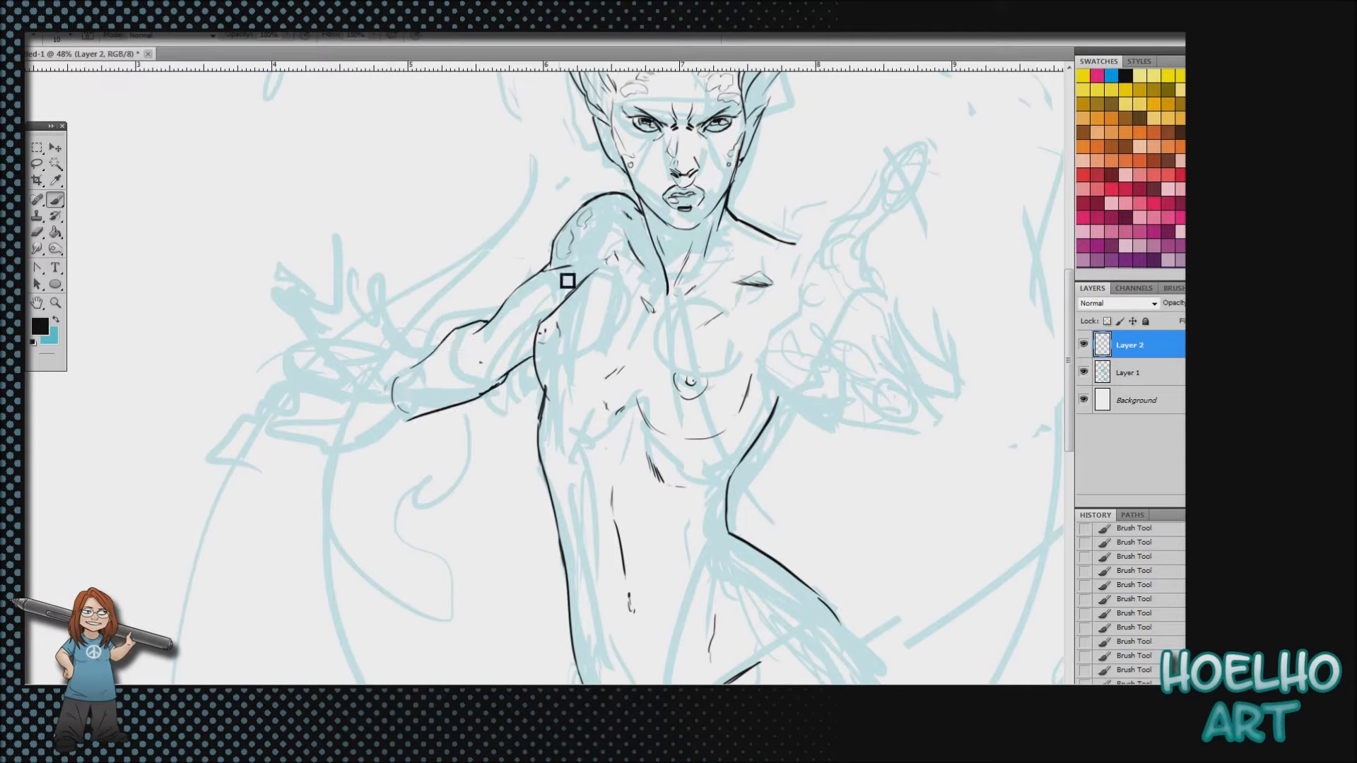
# Ink the outstretched right-hand hand over the sketch, outlining the thumb, palm edge and spread fingers
pyautogui.moveTo(824, 245)
pyautogui.mouseDown()
pyautogui.moveTo(785, 393)
pyautogui.moveTo(856, 222)
pyautogui.moveTo(910, 178)
pyautogui.mouseUp()
pyautogui.moveTo(865, 263); pyautogui.dragTo(909, 384)
pyautogui.moveTo(903, 321); pyautogui.dragTo(958, 414)
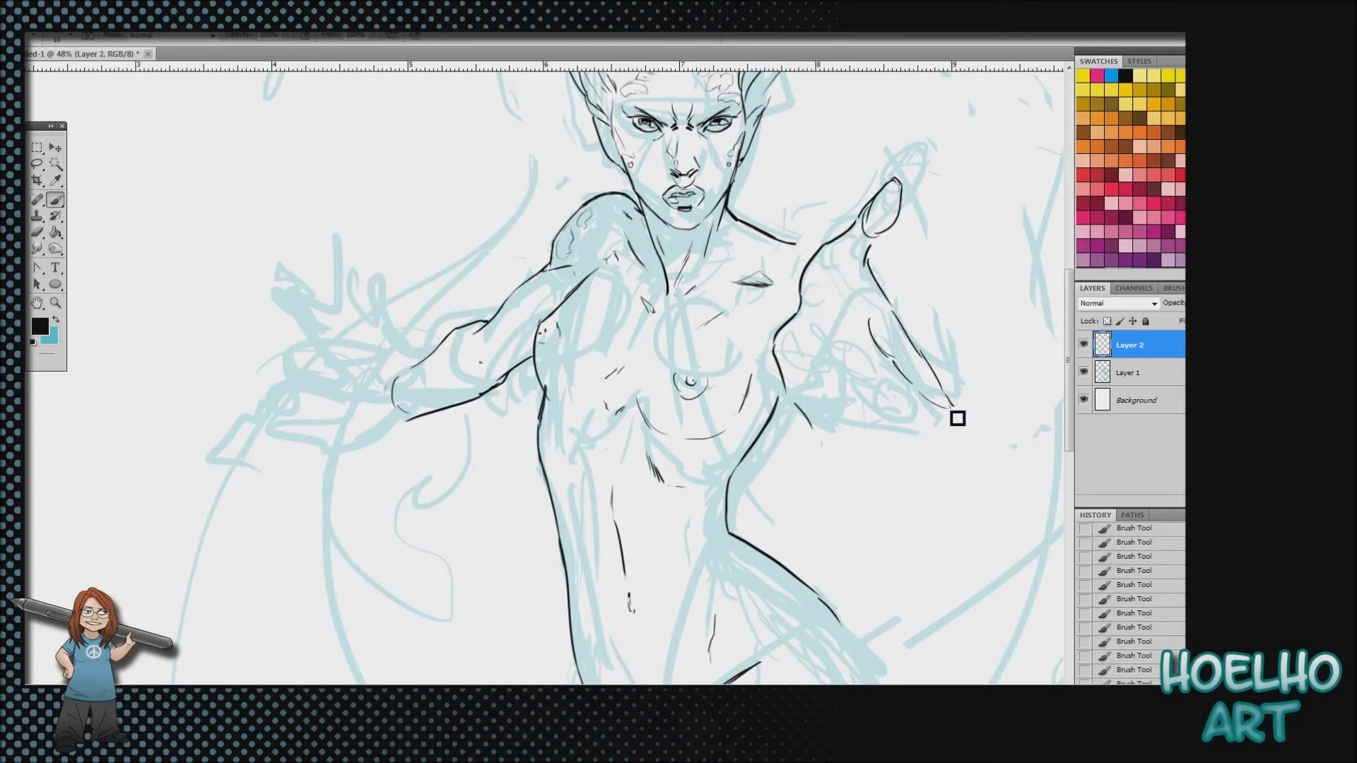
pyautogui.moveTo(889, 388); pyautogui.dragTo(897, 468)
pyautogui.moveTo(842, 369); pyautogui.dragTo(890, 467)
pyautogui.moveTo(800, 328); pyautogui.dragTo(792, 353)
pyautogui.moveTo(822, 412)
pyautogui.mouseDown()
pyautogui.moveTo(859, 468)
pyautogui.moveTo(825, 423)
pyautogui.mouseUp()
# Extend the right-hand shoulder line to meet the raised hand, trimming overlaps and adding short collarbone strokes
pyautogui.click(42, 232)
pyautogui.press('b')
pyautogui.moveTo(793, 244)
pyautogui.mouseDown()
pyautogui.moveTo(819, 248)
pyautogui.moveTo(740, 283)
pyautogui.mouseUp()
pyautogui.click(37, 232)
pyautogui.click(55, 201)
pyautogui.moveTo(746, 226)
pyautogui.mouseDown()
pyautogui.moveTo(811, 248)
pyautogui.moveTo(744, 218)
pyautogui.moveTo(770, 241)
pyautogui.mouseUp()
pyautogui.click(41, 233)
pyautogui.click(56, 201)
pyautogui.moveTo(751, 230); pyautogui.dragTo(803, 247)
pyautogui.moveTo(786, 247); pyautogui.dragTo(817, 248)
pyautogui.moveTo(777, 267)
pyautogui.mouseDown()
pyautogui.moveTo(792, 262)
pyautogui.moveTo(761, 270)
pyautogui.mouseUp()
pyautogui.moveTo(732, 295); pyautogui.dragTo(760, 285)
# Trim the overlapping lines around the left-hand armpit and redraw the inner arm and chest contours there
pyautogui.click(36, 232)
pyautogui.moveTo(546, 386); pyautogui.dragTo(555, 396)
pyautogui.click(56, 200)
pyautogui.moveTo(536, 342)
pyautogui.mouseDown()
pyautogui.moveTo(554, 401)
pyautogui.moveTo(560, 335)
pyautogui.mouseUp()
pyautogui.moveTo(541, 323); pyautogui.dragTo(570, 297)
pyautogui.click(37, 232)
pyautogui.moveTo(570, 291); pyautogui.dragTo(613, 259)
pyautogui.click(55, 199)
pyautogui.click(36, 232)
# Ink the long sweeping hair curves that swing around the right side and cross diagonally below the hips
pyautogui.click(55, 303)
pyautogui.moveTo(749, 396)
pyautogui.mouseDown()
pyautogui.moveTo(651, 530)
pyautogui.moveTo(676, 367)
pyautogui.mouseUp()
pyautogui.click(55, 199)
pyautogui.moveTo(777, 108)
pyautogui.mouseDown()
pyautogui.moveTo(869, 257)
pyautogui.moveTo(426, 681)
pyautogui.mouseUp()
pyautogui.moveTo(926, 354); pyautogui.dragTo(579, 682)
pyautogui.scroll(-3, 537, 529)
pyautogui.moveTo(570, 451); pyautogui.dragTo(546, 478)
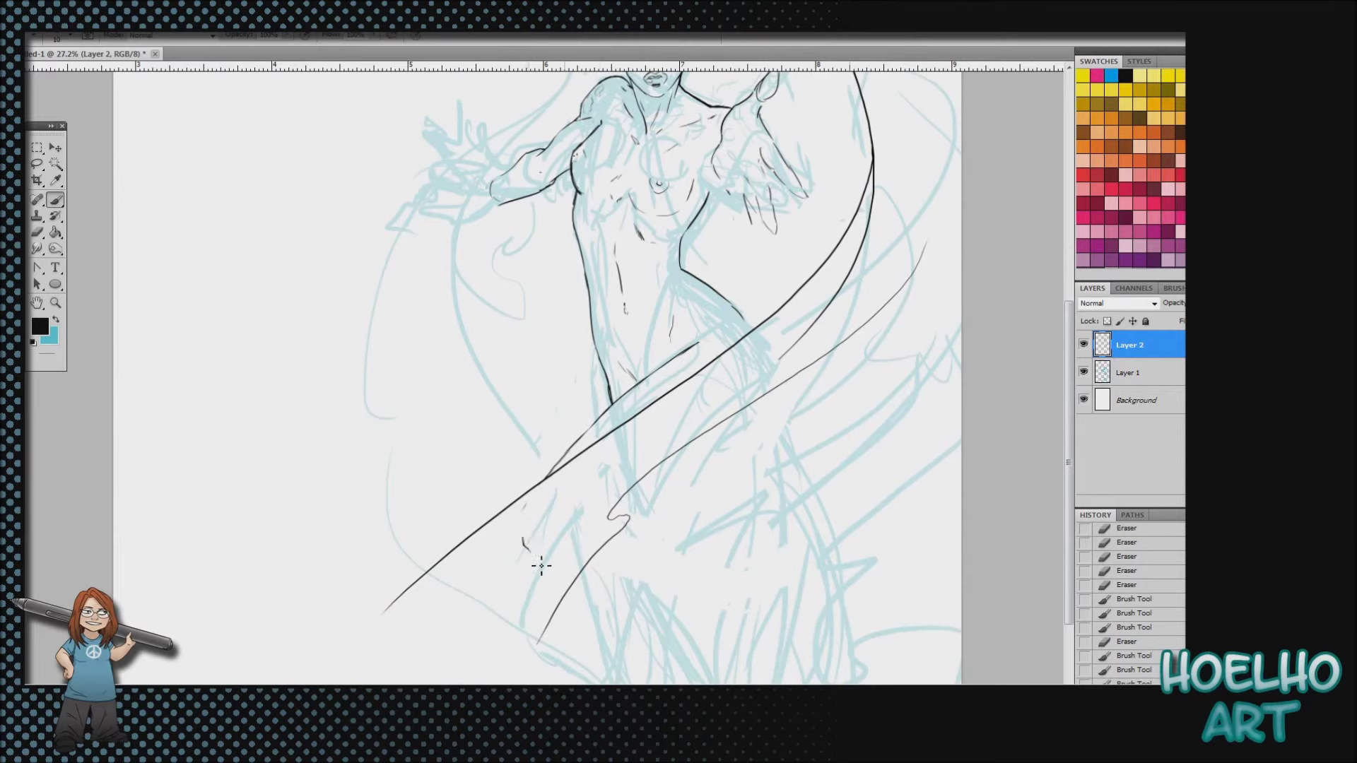
# Ink the lower edge of the hair sweep and the flowing strand lines fanning out beneath it
pyautogui.moveTo(959, 353); pyautogui.dragTo(572, 685)
pyautogui.moveTo(805, 498); pyautogui.dragTo(686, 685)
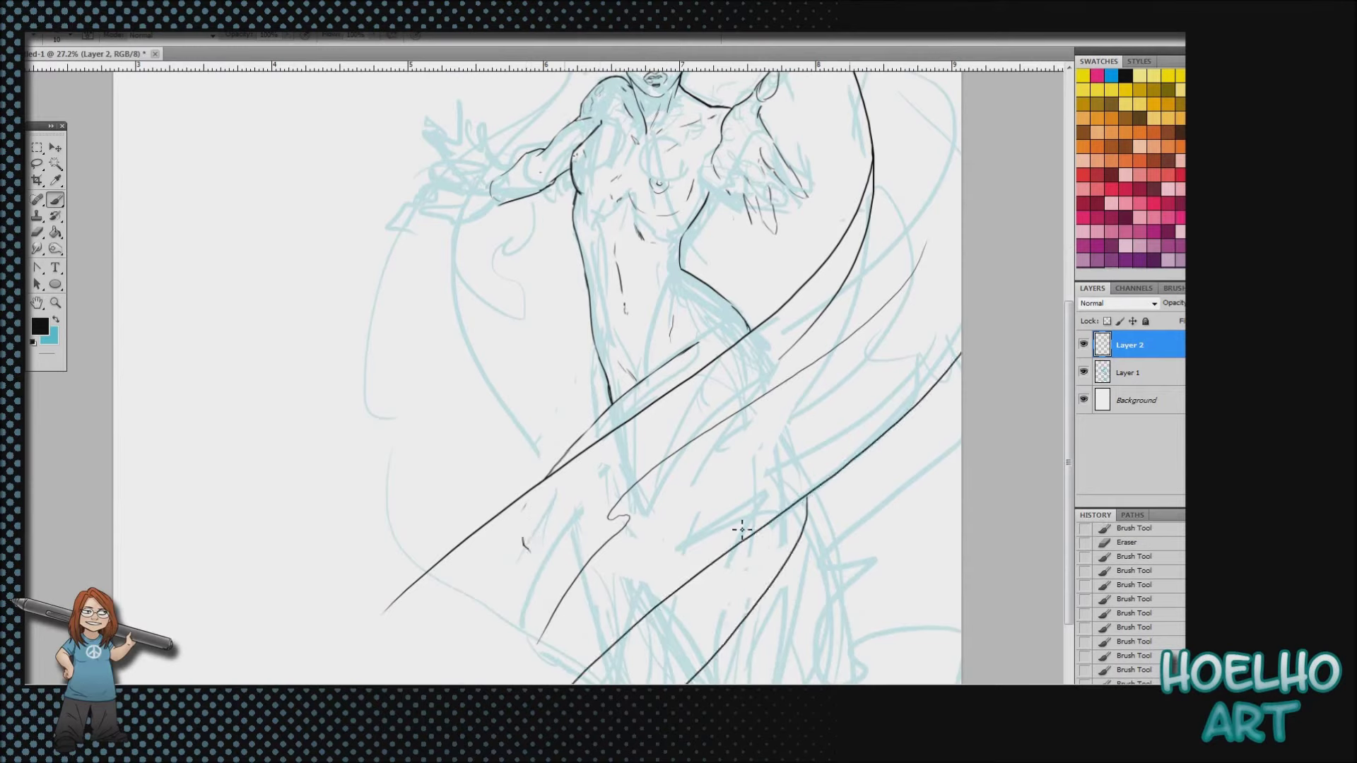
pyautogui.hotkey('ctrl', 'z')
pyautogui.moveTo(791, 509)
pyautogui.mouseDown()
pyautogui.moveTo(781, 590)
pyautogui.moveTo(715, 684)
pyautogui.mouseUp()
pyautogui.moveTo(778, 523); pyautogui.dragTo(669, 684)
pyautogui.moveTo(726, 574); pyautogui.dragTo(611, 684)
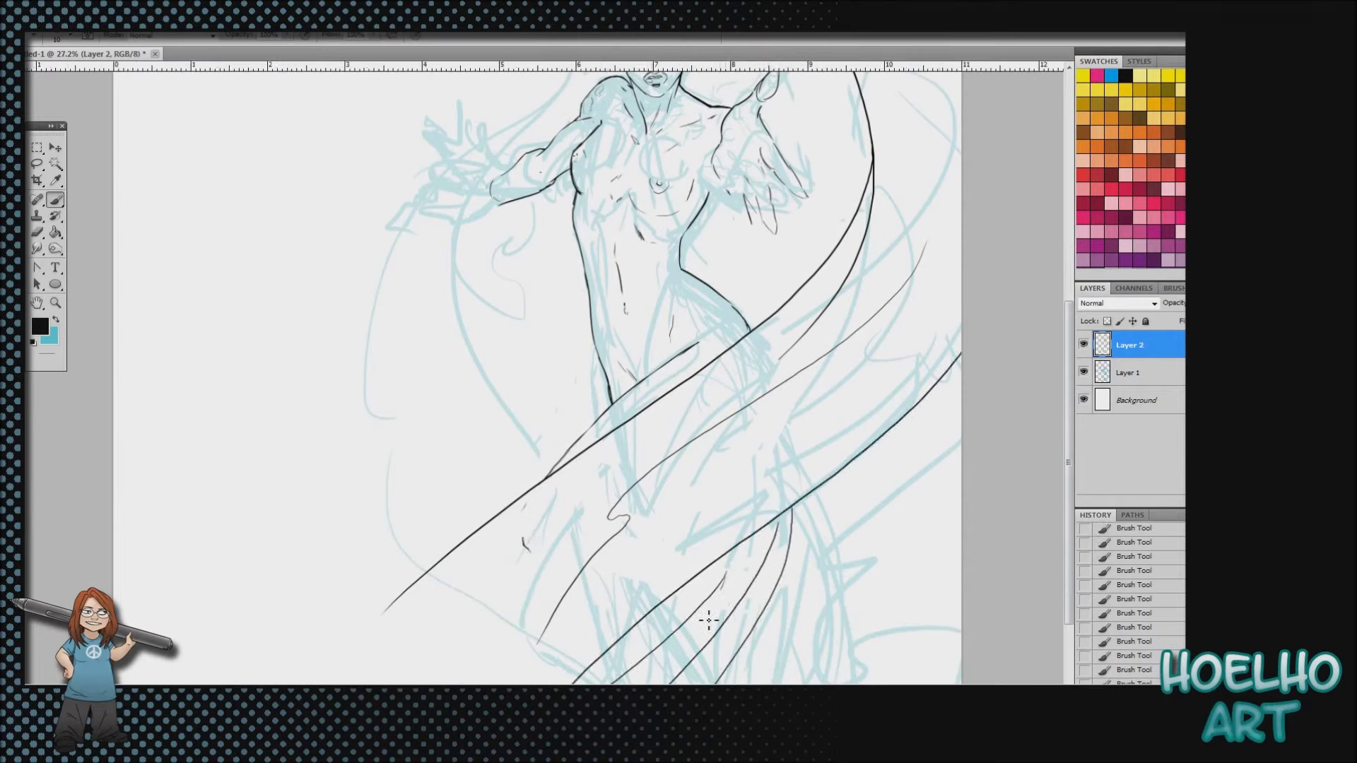
# Ink inner strand lines and wave-like curls along the lower-left end of the hair sweep
pyautogui.moveTo(409, 642)
pyautogui.mouseDown()
pyautogui.moveTo(521, 583)
pyautogui.moveTo(543, 563)
pyautogui.mouseUp()
pyautogui.moveTo(542, 556)
pyautogui.mouseDown()
pyautogui.moveTo(551, 512)
pyautogui.moveTo(672, 410)
pyautogui.mouseUp()
pyautogui.moveTo(643, 444)
pyautogui.mouseDown()
pyautogui.moveTo(530, 683)
pyautogui.moveTo(924, 309)
pyautogui.mouseUp()
pyautogui.moveTo(924, 309); pyautogui.dragTo(552, 684)
pyautogui.moveTo(385, 612); pyautogui.dragTo(364, 663)
pyautogui.moveTo(340, 570); pyautogui.dragTo(301, 684)
pyautogui.moveTo(302, 629); pyautogui.dragTo(289, 673)
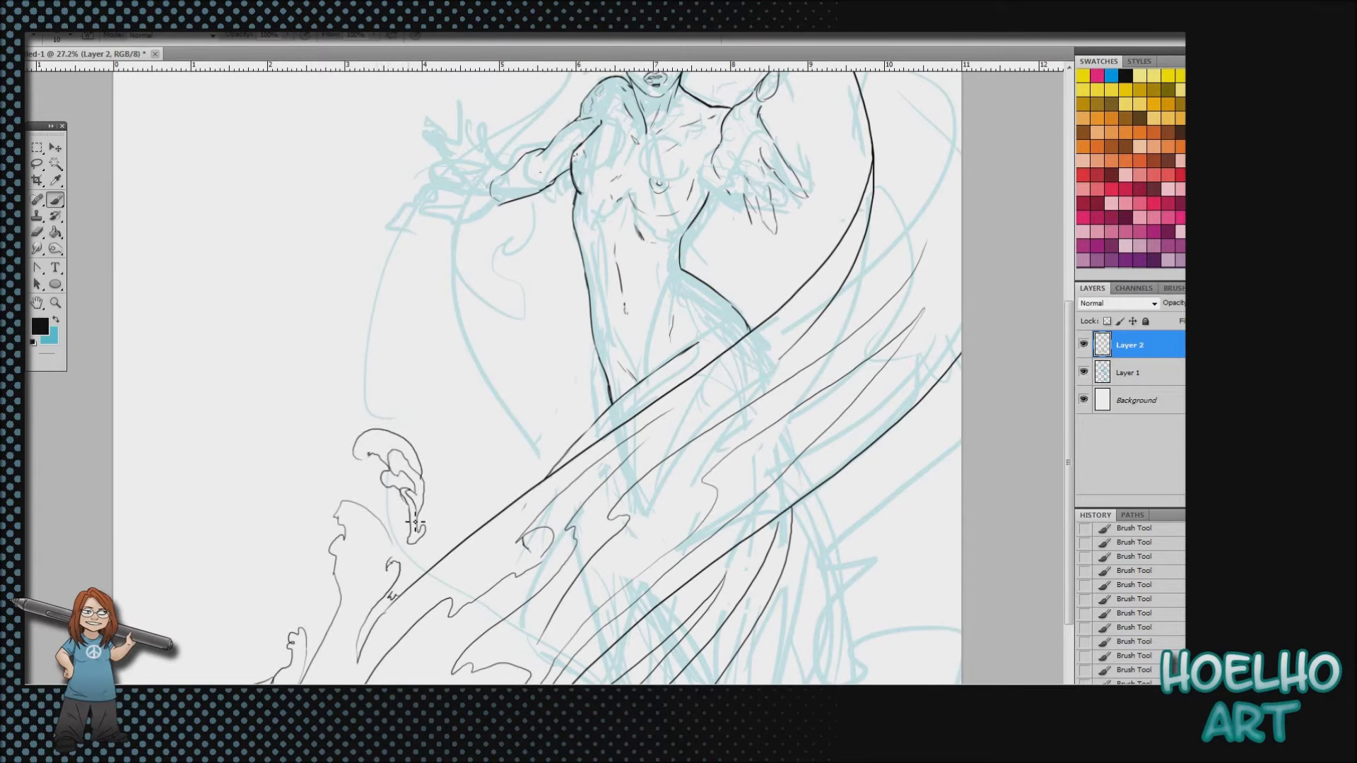
# Ink the hair arching over the head and its inner strands curving down the right side
pyautogui.scroll(8, 586, 415)
pyautogui.moveTo(587, 241); pyautogui.dragTo(961, 233)
pyautogui.moveTo(622, 205); pyautogui.dragTo(946, 297)
pyautogui.moveTo(883, 332); pyautogui.dragTo(892, 508)
pyautogui.moveTo(954, 396); pyautogui.dragTo(848, 605)
pyautogui.moveTo(855, 206); pyautogui.dragTo(908, 406)
pyautogui.moveTo(947, 247); pyautogui.dragTo(954, 392)
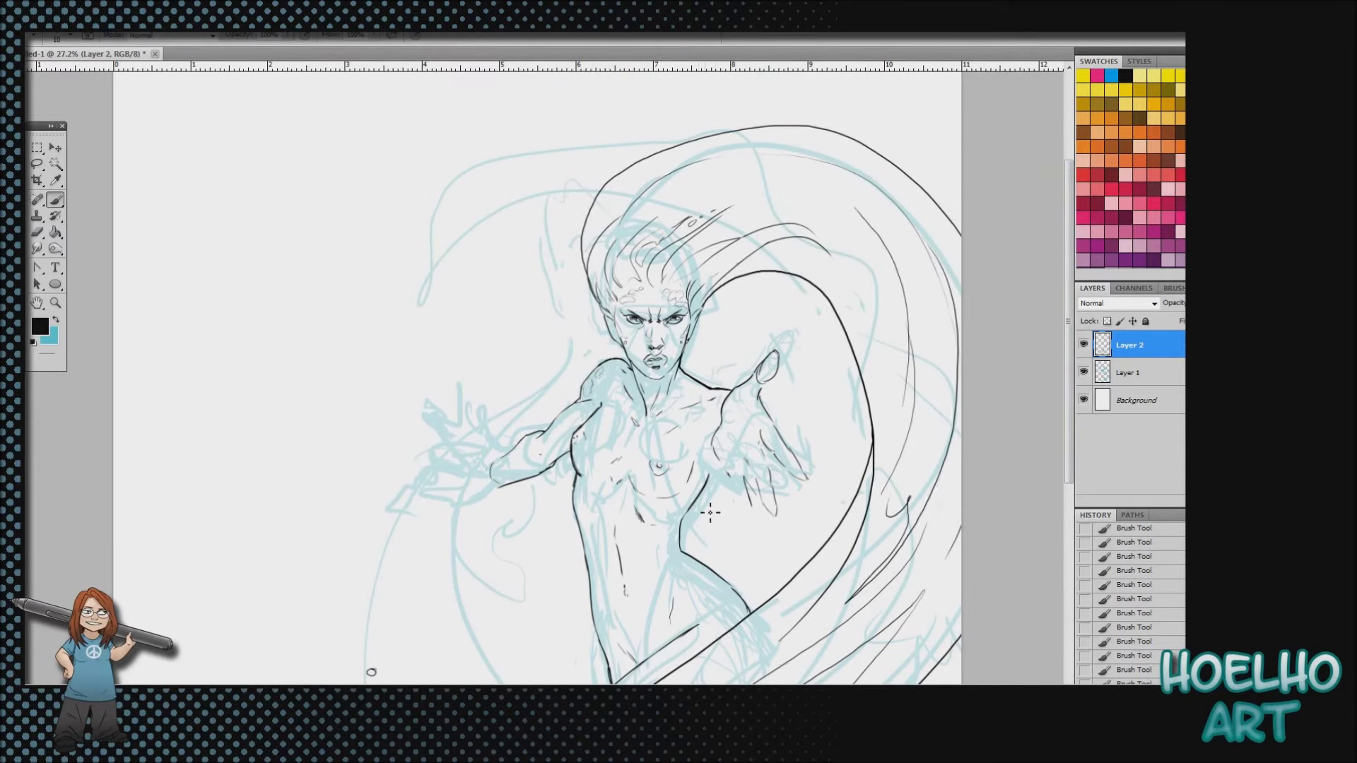
# Erase the rough right side contour of the torso between hand and waist and re-ink it more heavily
pyautogui.click(36, 232)
pyautogui.scroll(4, 675, 509)
pyautogui.moveTo(745, 437); pyautogui.dragTo(704, 500)
pyautogui.moveTo(751, 396)
pyautogui.mouseDown()
pyautogui.moveTo(739, 454)
pyautogui.moveTo(696, 513)
pyautogui.mouseUp()
pyautogui.click(56, 199)
pyautogui.moveTo(735, 470); pyautogui.dragTo(685, 547)
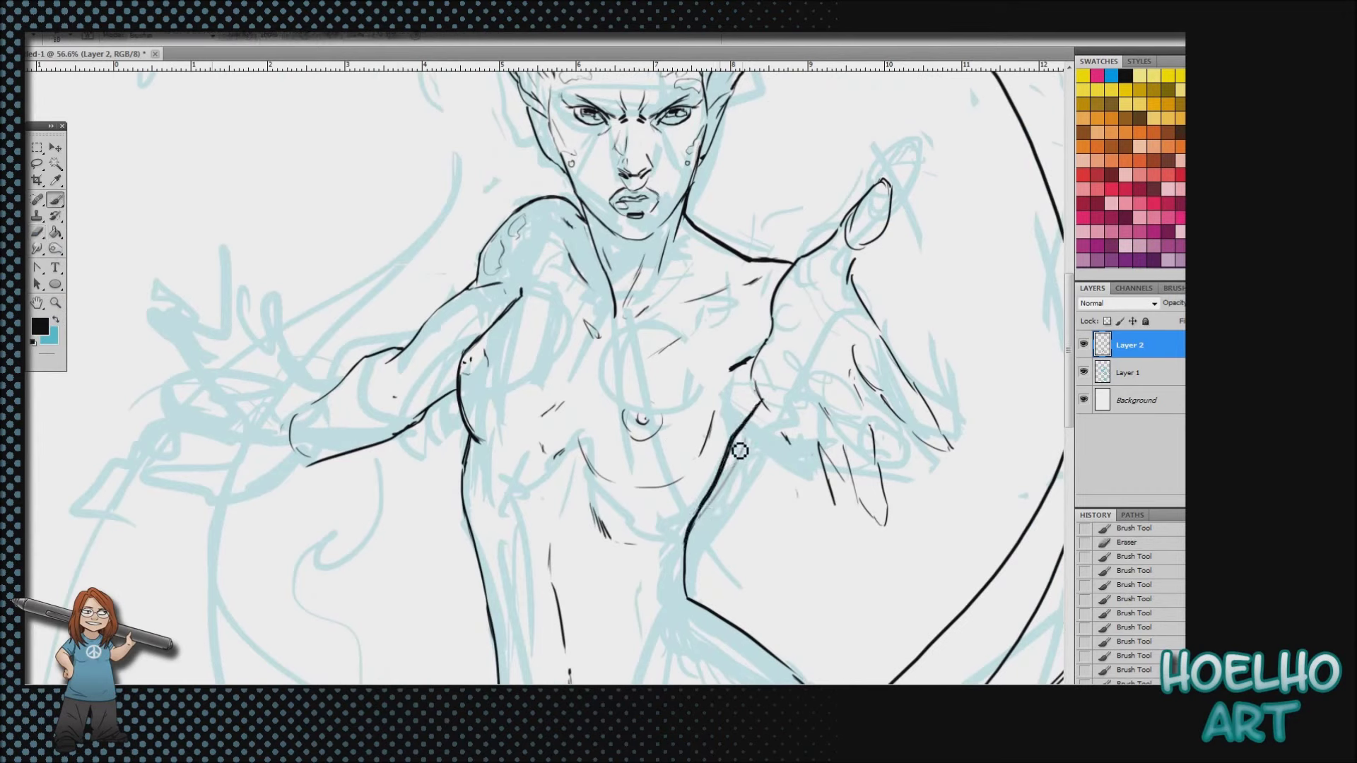
# Refine the outstretched hand with a palm crease, a reshaped thumb with its nail, and the little finger's outer edge
pyautogui.moveTo(784, 338); pyautogui.dragTo(829, 324)
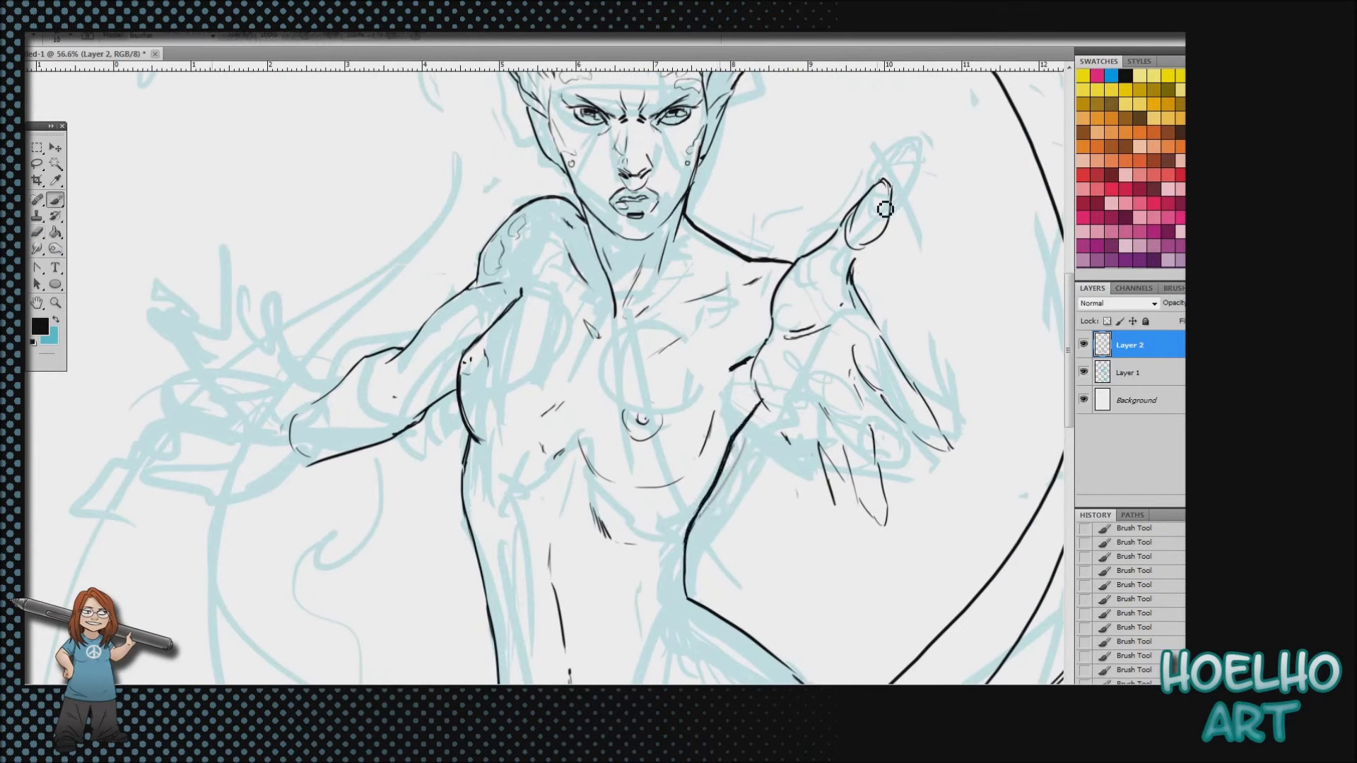
pyautogui.press('e')
pyautogui.click(55, 199)
pyautogui.moveTo(876, 192); pyautogui.dragTo(881, 188)
pyautogui.moveTo(884, 233); pyautogui.dragTo(855, 251)
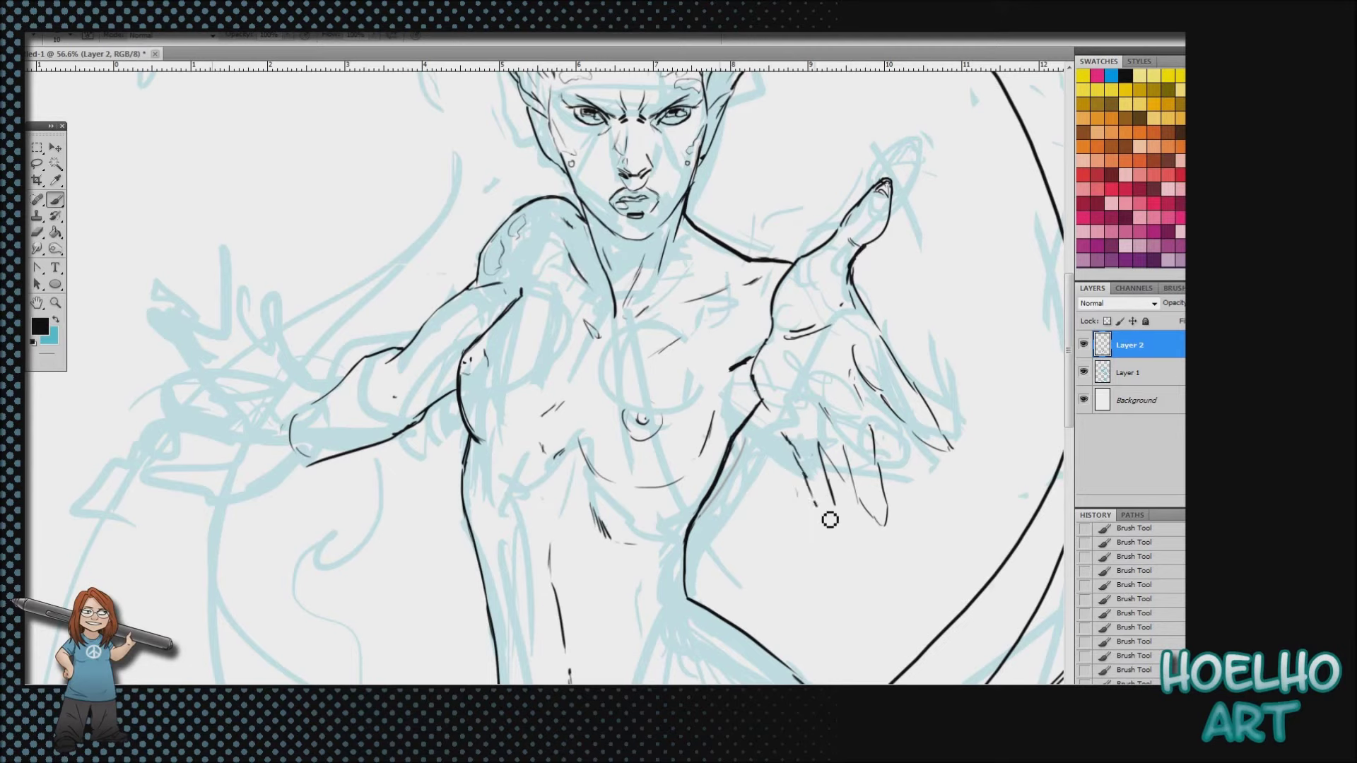
pyautogui.moveTo(807, 472); pyautogui.dragTo(765, 392)
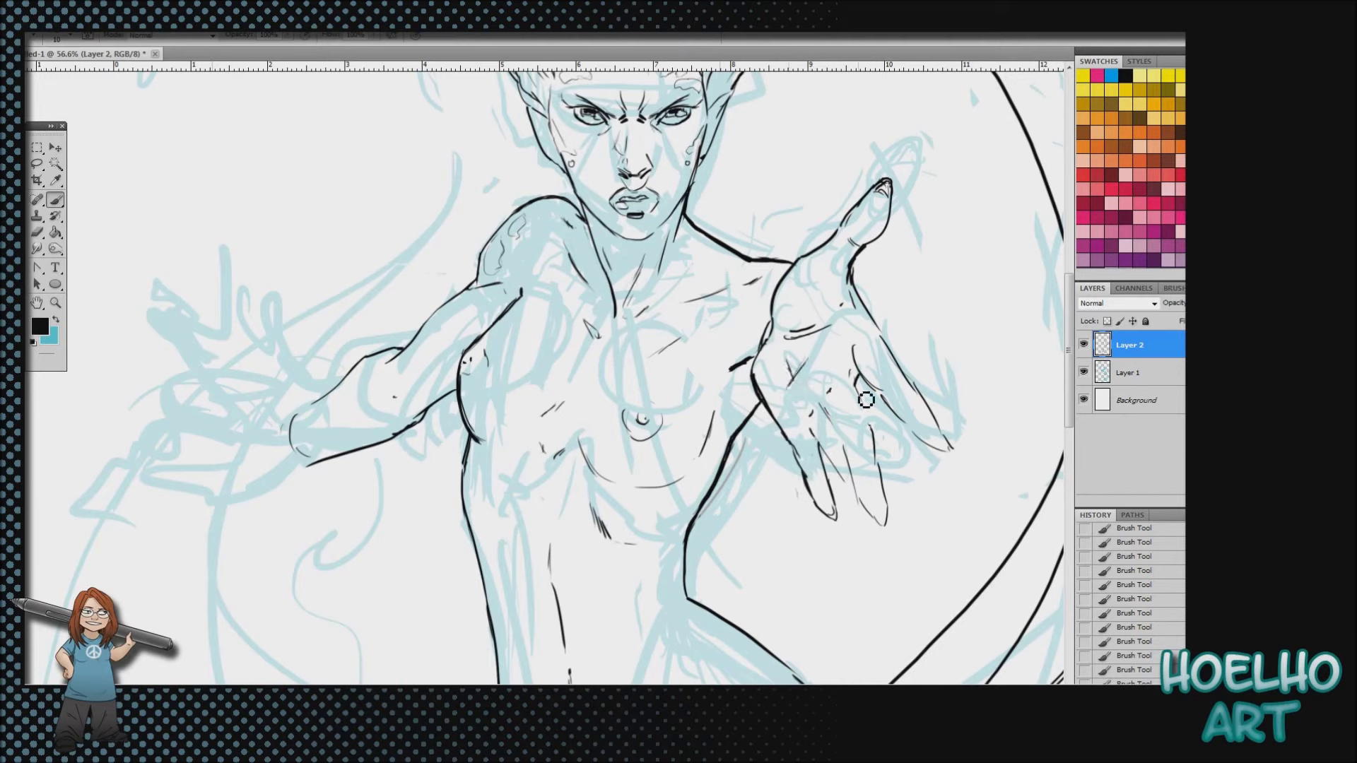
# Thicken the index finger's contours on the outstretched hand and clean up its edges
pyautogui.moveTo(859, 374); pyautogui.dragTo(947, 449)
pyautogui.moveTo(859, 303)
pyautogui.mouseDown()
pyautogui.moveTo(957, 460)
pyautogui.moveTo(943, 452)
pyautogui.mouseUp()
pyautogui.press('e')
pyautogui.press('b')
pyautogui.moveTo(859, 381); pyautogui.dragTo(880, 430)
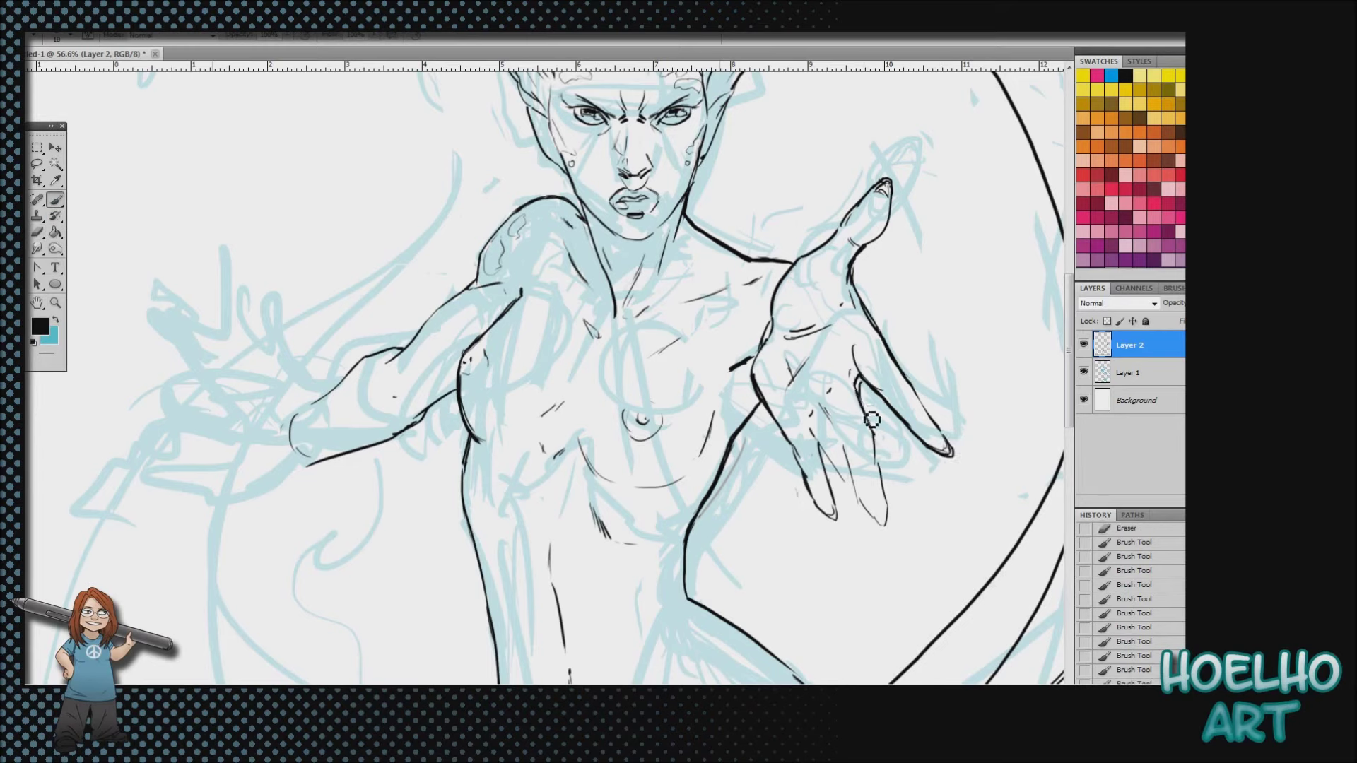
# Redraw the middle finger's contour and tip with heavier lines and add joint creases to the lower fingers
pyautogui.moveTo(884, 483); pyautogui.dragTo(883, 527)
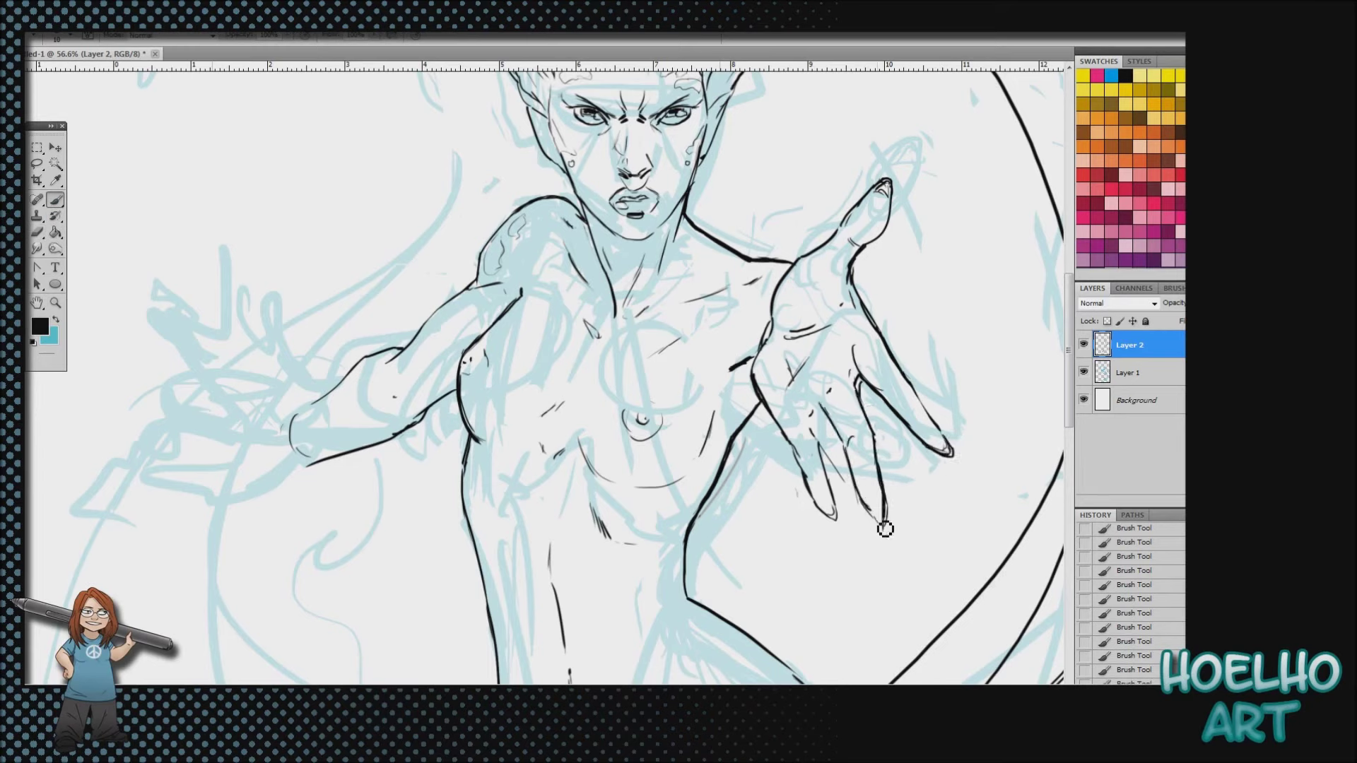
pyautogui.press('e')
pyautogui.moveTo(862, 462); pyautogui.dragTo(890, 537)
pyautogui.press('b')
pyautogui.moveTo(871, 488)
pyautogui.mouseDown()
pyautogui.moveTo(858, 472)
pyautogui.moveTo(882, 530)
pyautogui.mouseUp()
pyautogui.moveTo(841, 453); pyautogui.dragTo(869, 521)
pyautogui.moveTo(820, 480); pyautogui.dragTo(809, 476)
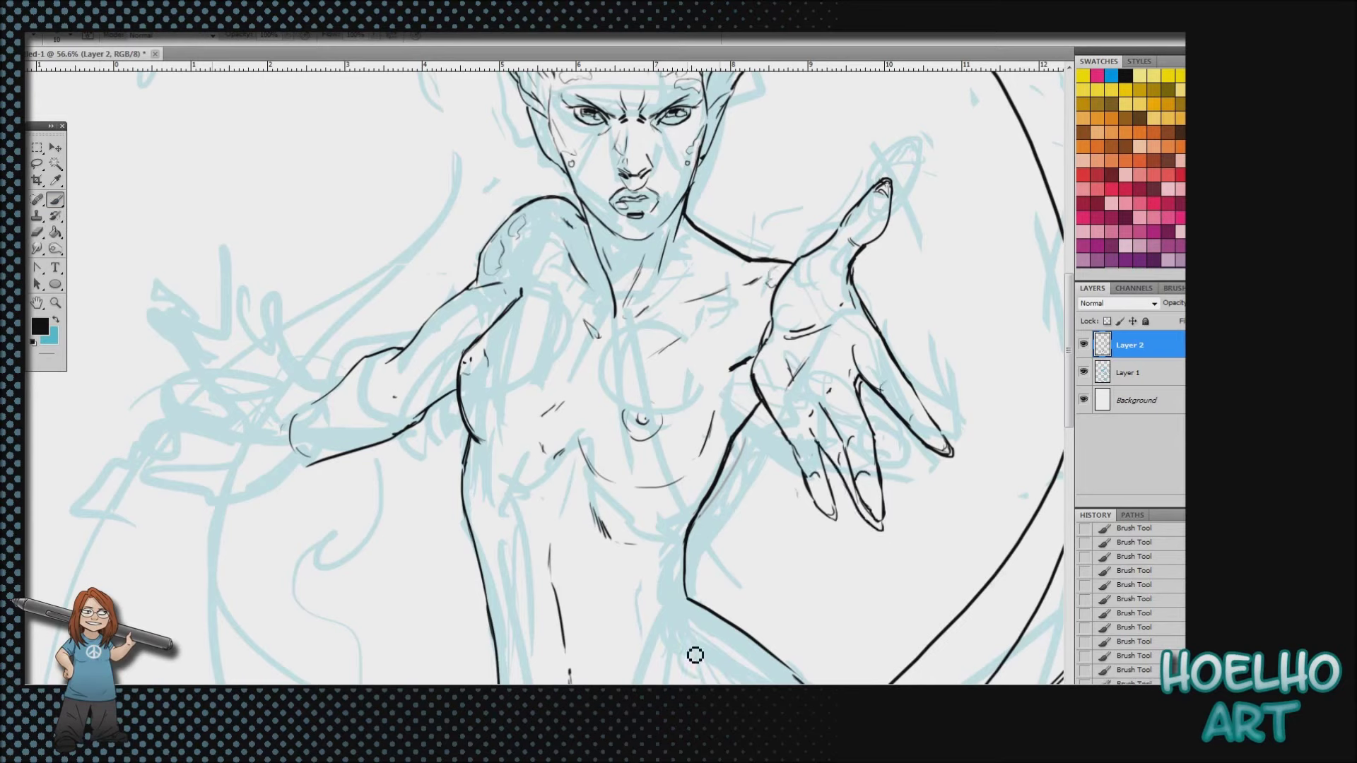
# Ink irregular scale-like markings across the right-hand hip and along the diagonal band below it
pyautogui.moveTo(713, 683); pyautogui.dragTo(766, 661)
pyautogui.moveTo(717, 638); pyautogui.dragTo(715, 646)
pyautogui.scroll(-5, 1069, 409)
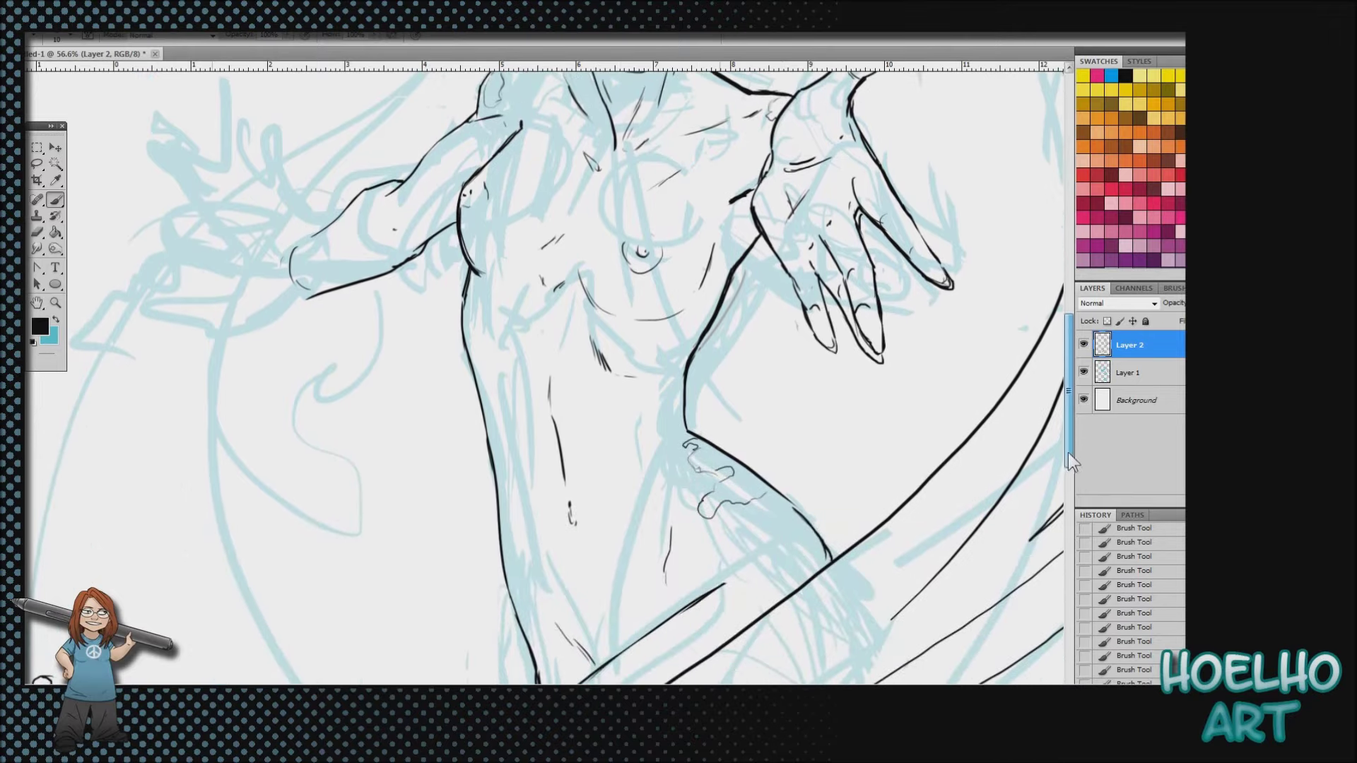
pyautogui.moveTo(740, 563)
pyautogui.mouseDown()
pyautogui.moveTo(757, 595)
pyautogui.moveTo(749, 634)
pyautogui.moveTo(657, 659)
pyautogui.mouseUp()
# Ink scale-like markings along the upper edge of the left-hand arm
pyautogui.scroll(4, 446, 298)
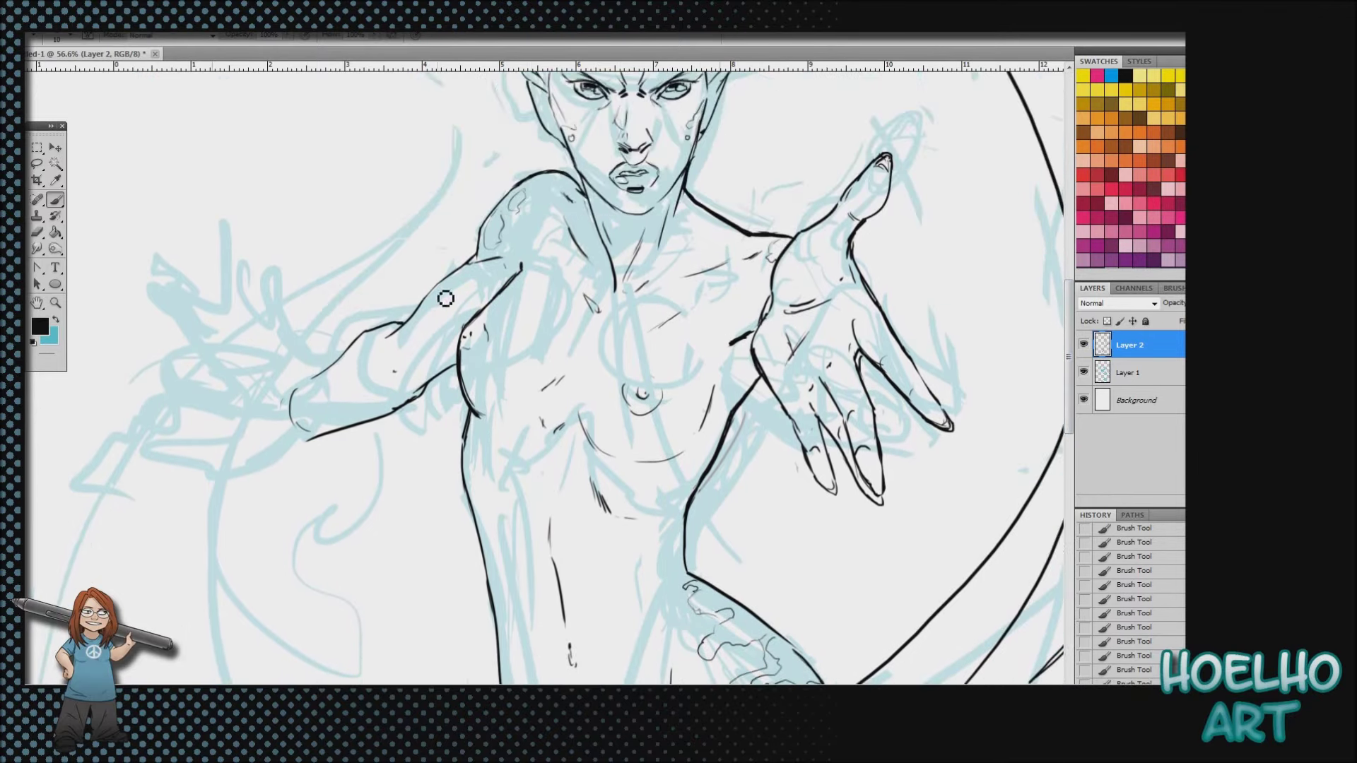
pyautogui.moveTo(396, 335)
pyautogui.mouseDown()
pyautogui.moveTo(345, 354)
pyautogui.moveTo(421, 307)
pyautogui.mouseUp()
pyautogui.moveTo(1069, 401); pyautogui.dragTo(1069, 383)
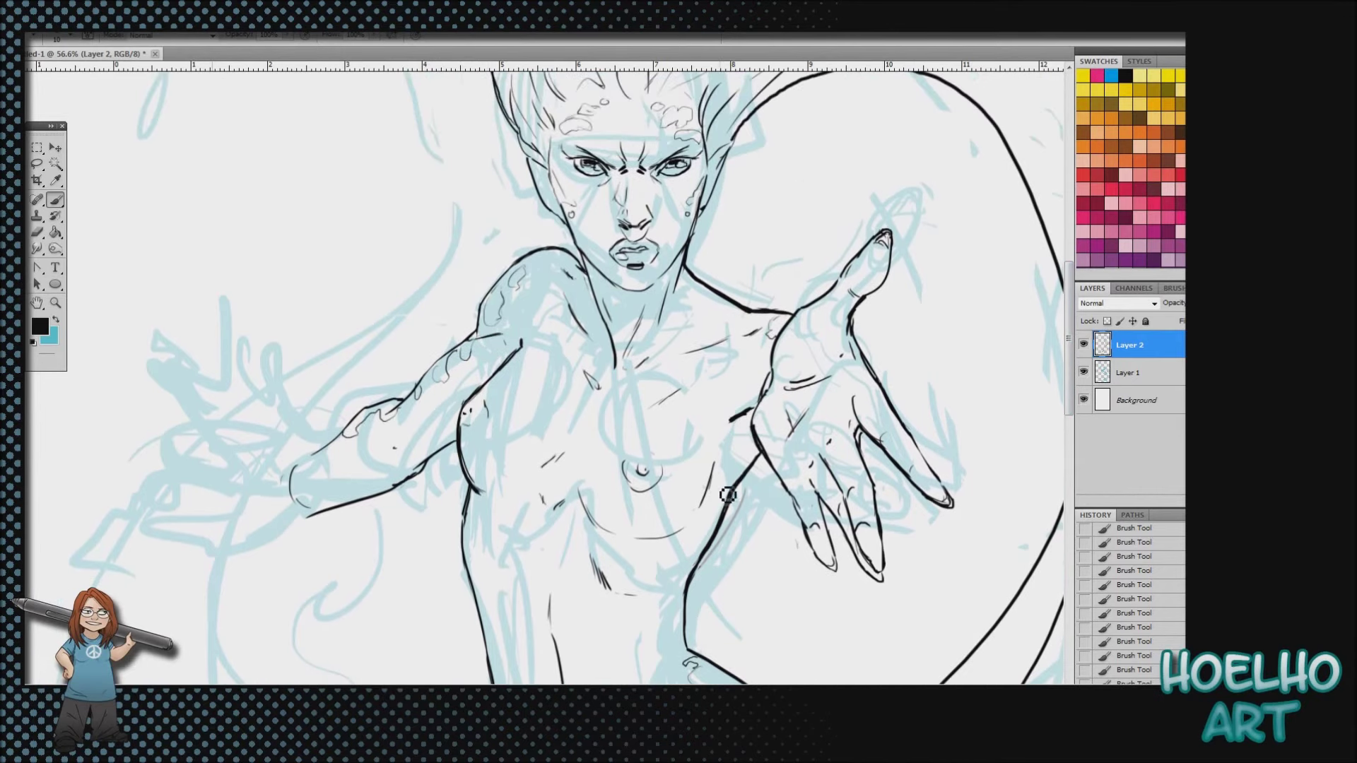
# Ink a rib mark beneath the left side of the chest, trim it, and add shading lines above it
pyautogui.moveTo(550, 540); pyautogui.dragTo(546, 574)
pyautogui.click(34, 231)
pyautogui.moveTo(548, 554); pyautogui.dragTo(546, 583)
pyautogui.click(55, 200)
pyautogui.moveTo(540, 488); pyautogui.dragTo(546, 516)
pyautogui.moveTo(583, 408); pyautogui.dragTo(568, 445)
pyautogui.moveTo(574, 427)
pyautogui.mouseDown()
pyautogui.moveTo(564, 490)
pyautogui.moveTo(534, 471)
pyautogui.mouseUp()
# Clean up the left rib mark with the Eraser and add short hatching strokes along the torso's left side
pyautogui.click(37, 232)
pyautogui.moveTo(541, 489); pyautogui.dragTo(547, 515)
pyautogui.click(55, 202)
pyautogui.moveTo(568, 455)
pyautogui.mouseDown()
pyautogui.moveTo(564, 489)
pyautogui.moveTo(542, 488)
pyautogui.mouseUp()
pyautogui.moveTo(542, 491); pyautogui.dragTo(484, 562)
pyautogui.moveTo(493, 548); pyautogui.dragTo(480, 580)
pyautogui.click(55, 303)
pyautogui.moveTo(735, 607); pyautogui.dragTo(339, 636)
pyautogui.moveTo(1068, 283); pyautogui.dragTo(1068, 378)
pyautogui.moveTo(523, 417); pyautogui.dragTo(689, 416)
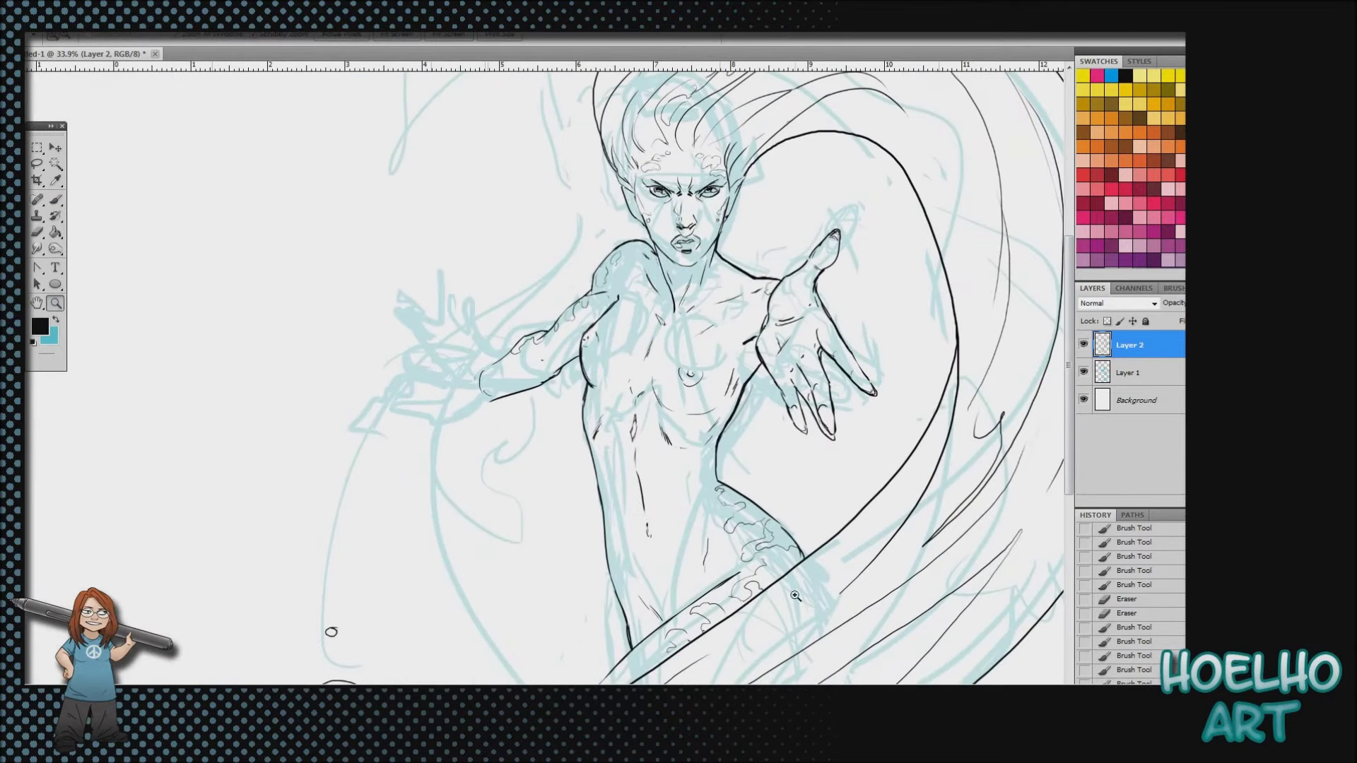
pyautogui.moveTo(1069, 364); pyautogui.dragTo(1069, 438)
pyautogui.click(593, 575)
pyautogui.press('e')
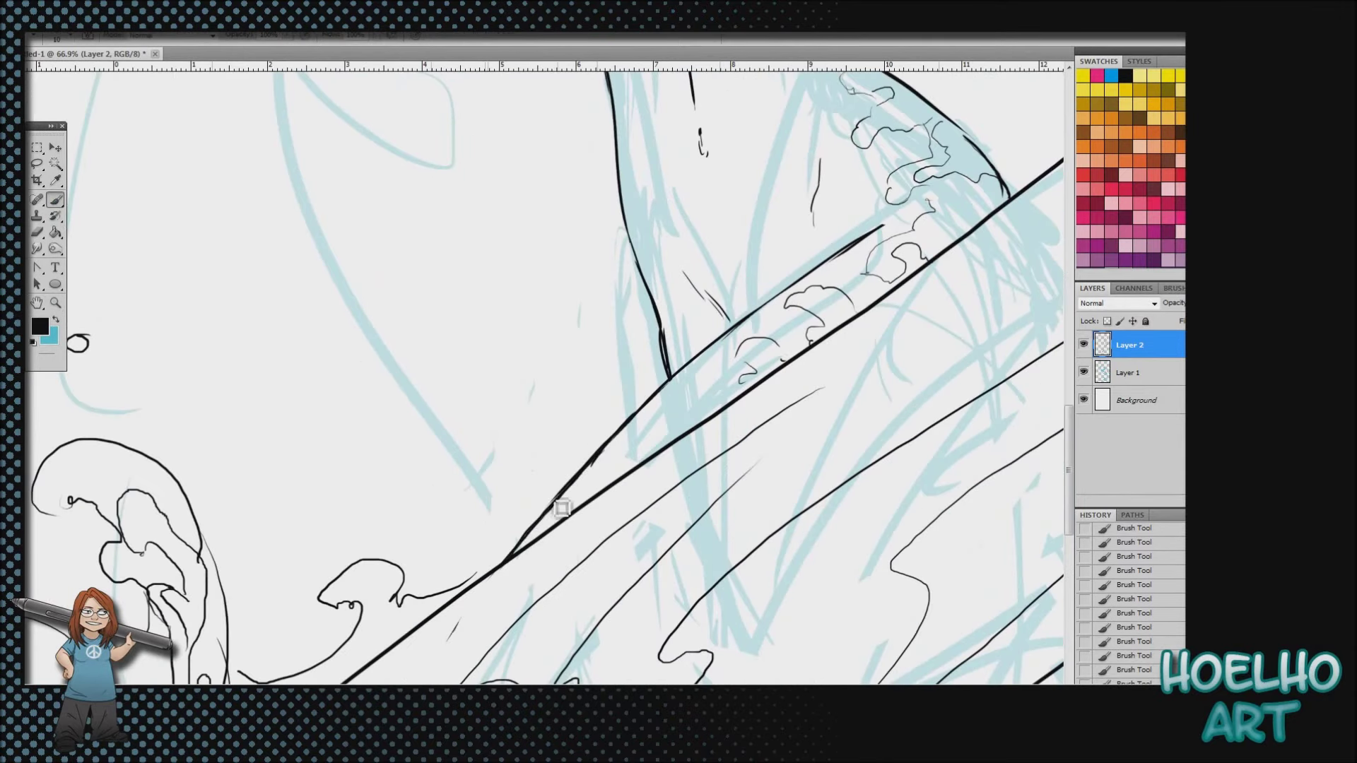
# Reinforce the shoulder and upper-arm lines of the left-hand arm
pyautogui.click(55, 302)
pyautogui.keyDown('alt'); pyautogui.click(255, 275); pyautogui.keyUp('alt')
pyautogui.moveTo(1068, 431); pyautogui.dragTo(1069, 294)
pyautogui.click(608, 246)
pyautogui.press('b')
pyautogui.moveTo(558, 200)
pyautogui.mouseDown()
pyautogui.moveTo(566, 290)
pyautogui.moveTo(622, 416)
pyautogui.mouseUp()
pyautogui.moveTo(722, 432); pyautogui.dragTo(769, 375)
pyautogui.moveTo(604, 383); pyautogui.dragTo(638, 466)
# Thicken the upper contour of the left-hand forearm and trim its end at the wrist with the Eraser
pyautogui.moveTo(519, 393)
pyautogui.mouseDown()
pyautogui.moveTo(452, 458)
pyautogui.moveTo(432, 527)
pyautogui.mouseUp()
pyautogui.click(38, 233)
pyautogui.moveTo(458, 432); pyautogui.dragTo(426, 514)
pyautogui.press('b')
pyautogui.moveTo(444, 466)
pyautogui.mouseDown()
pyautogui.moveTo(437, 502)
pyautogui.moveTo(670, 502)
pyautogui.moveTo(704, 431)
pyautogui.moveTo(704, 279)
pyautogui.moveTo(414, 513)
pyautogui.mouseUp()
pyautogui.click(37, 233)
pyautogui.moveTo(492, 441)
pyautogui.mouseDown()
pyautogui.moveTo(413, 510)
pyautogui.moveTo(441, 562)
pyautogui.mouseUp()
# Ink the elbow crease and muscle lines inside the left-hand forearm
pyautogui.click(55, 201)
pyautogui.moveTo(599, 472); pyautogui.dragTo(543, 484)
pyautogui.moveTo(600, 477); pyautogui.dragTo(556, 481)
pyautogui.moveTo(560, 432); pyautogui.dragTo(546, 455)
pyautogui.moveTo(671, 416); pyautogui.dragTo(597, 466)
pyautogui.moveTo(643, 439); pyautogui.dragTo(613, 463)
# Thin the outer chest contour beneath the left-hand armpit with the Eraser and touch it up
pyautogui.press('e')
pyautogui.moveTo(696, 396)
pyautogui.mouseDown()
pyautogui.moveTo(741, 340)
pyautogui.moveTo(714, 367)
pyautogui.mouseUp()
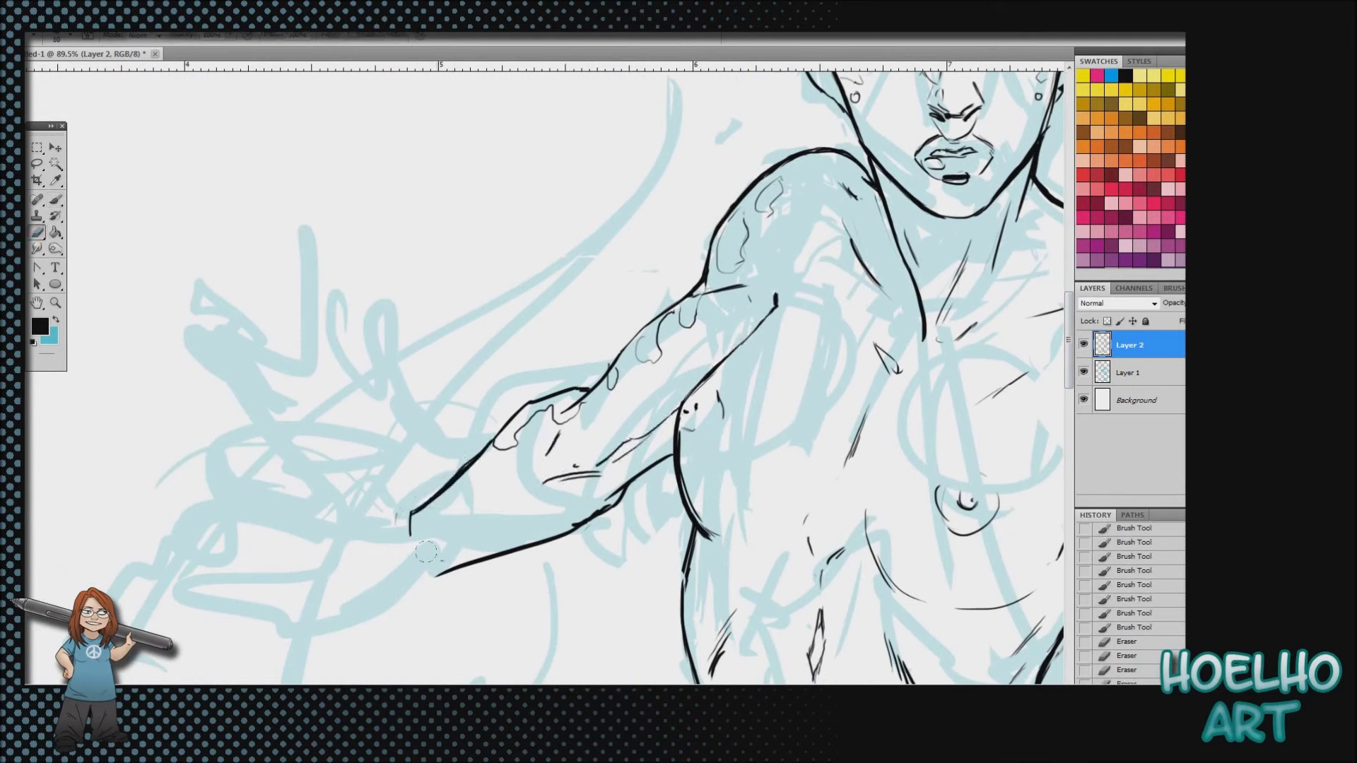
pyautogui.moveTo(671, 432); pyautogui.dragTo(689, 522)
pyautogui.moveTo(671, 431); pyautogui.dragTo(696, 520)
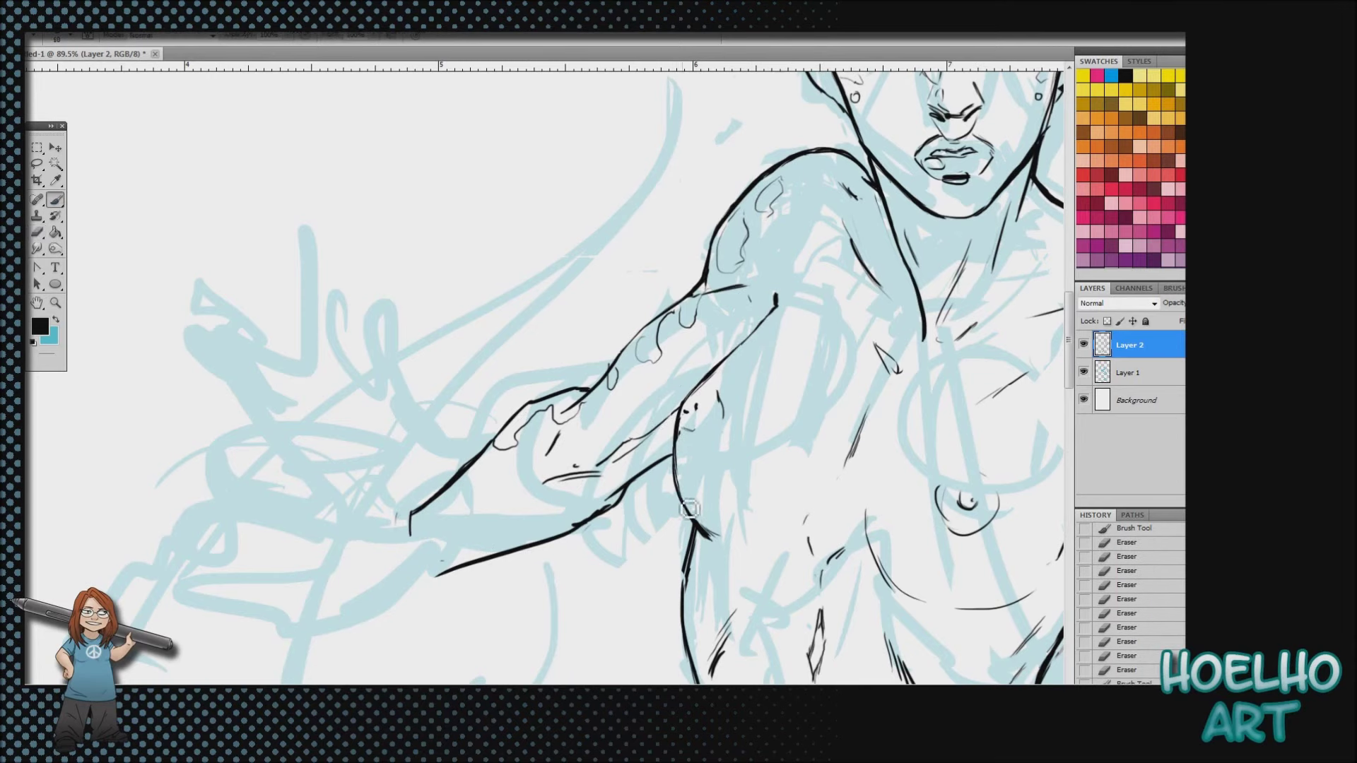
# Swap the foreground colour to light blue and create a new layer directly above Layer 1 for the left-hand hand
pyautogui.press('z')
pyautogui.moveTo(499, 494); pyautogui.dragTo(424, 516)
pyautogui.moveTo(336, 587); pyautogui.dragTo(413, 561)
pyautogui.click(56, 201)
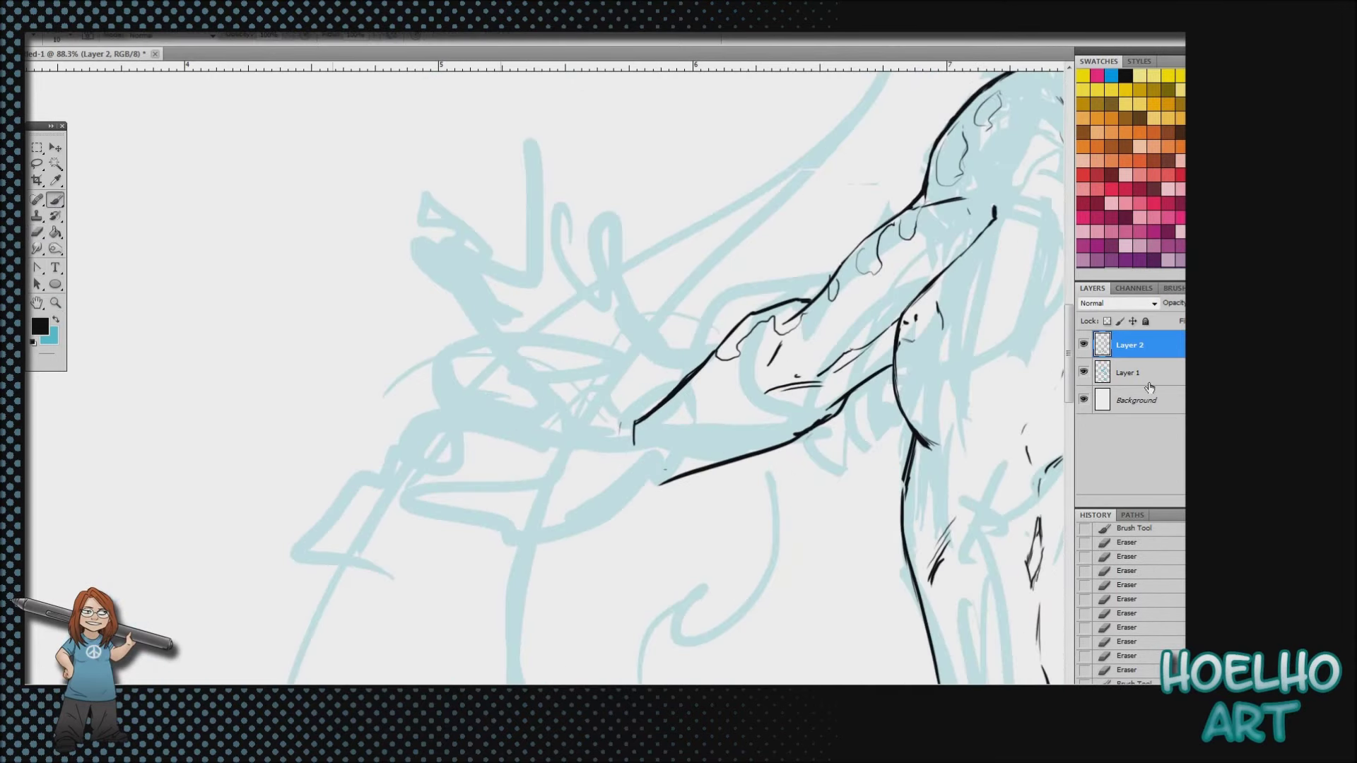
pyautogui.click(1145, 373)
pyautogui.click(55, 320)
pyautogui.hotkey('ctrl', 'shift', 'alt', 'n')
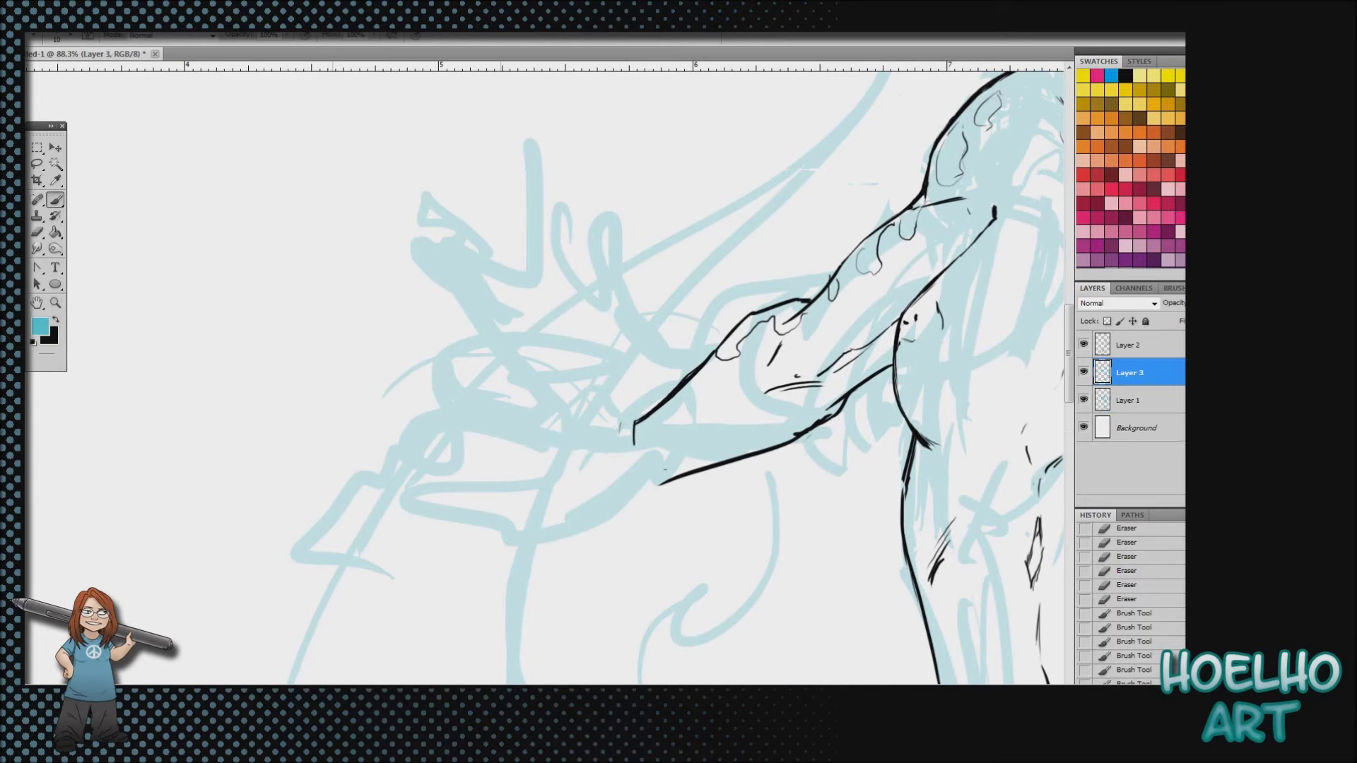
# Sketch the left-hand hand with bent wrist and spread, pointed fingers in light blue on Layer 3
pyautogui.moveTo(604, 480)
pyautogui.mouseDown()
pyautogui.moveTo(636, 433)
pyautogui.moveTo(584, 521)
pyautogui.mouseUp()
pyautogui.moveTo(647, 487)
pyautogui.mouseDown()
pyautogui.moveTo(630, 545)
pyautogui.moveTo(545, 600)
pyautogui.moveTo(584, 554)
pyautogui.moveTo(609, 591)
pyautogui.moveTo(678, 527)
pyautogui.moveTo(560, 672)
pyautogui.moveTo(648, 602)
pyautogui.moveTo(691, 597)
pyautogui.moveTo(655, 487)
pyautogui.mouseUp()
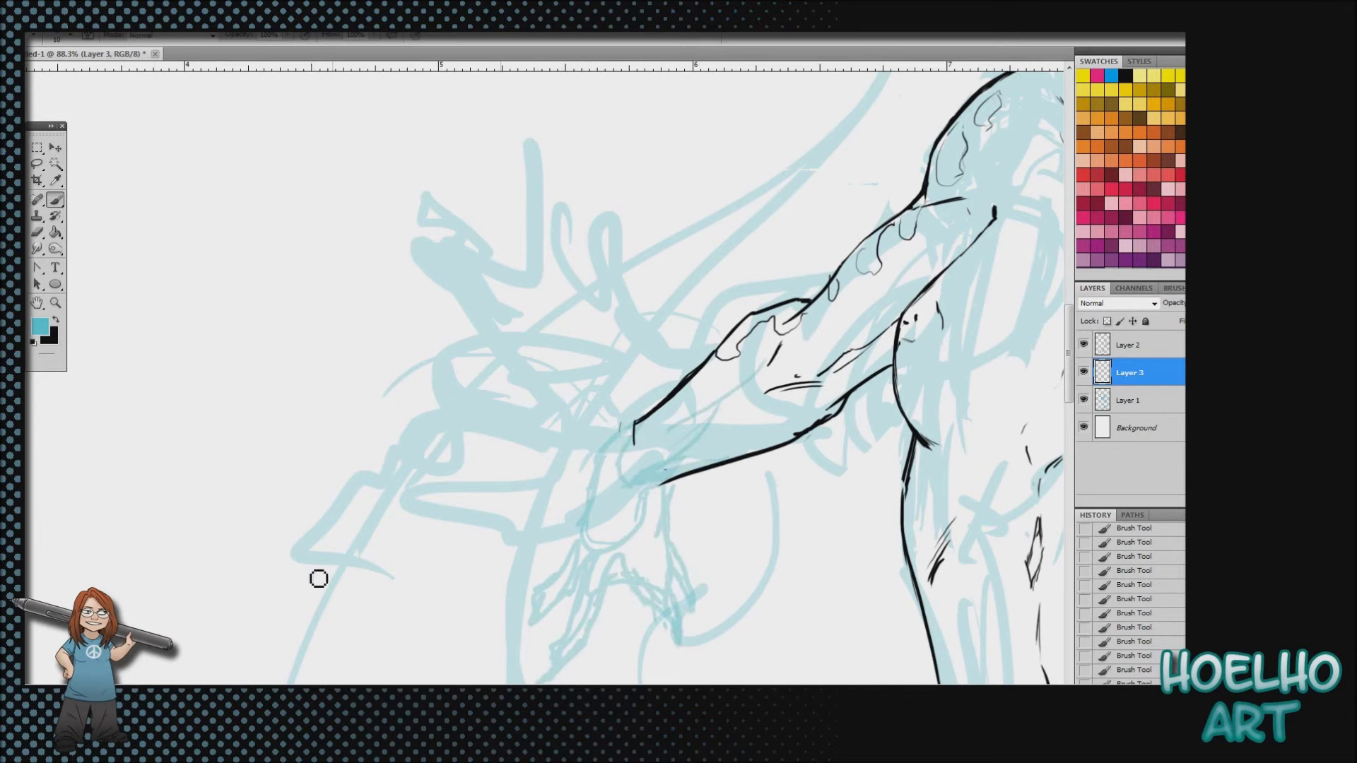
# Make Layer 2 active with black as the foreground colour and ink the outer wrist contour into the back of the left-hand hand
pyautogui.press('z')
pyautogui.hotkey('ctrl', '0')
pyautogui.moveTo(408, 488); pyautogui.dragTo(463, 476)
pyautogui.click(1131, 345)
pyautogui.click(56, 319)
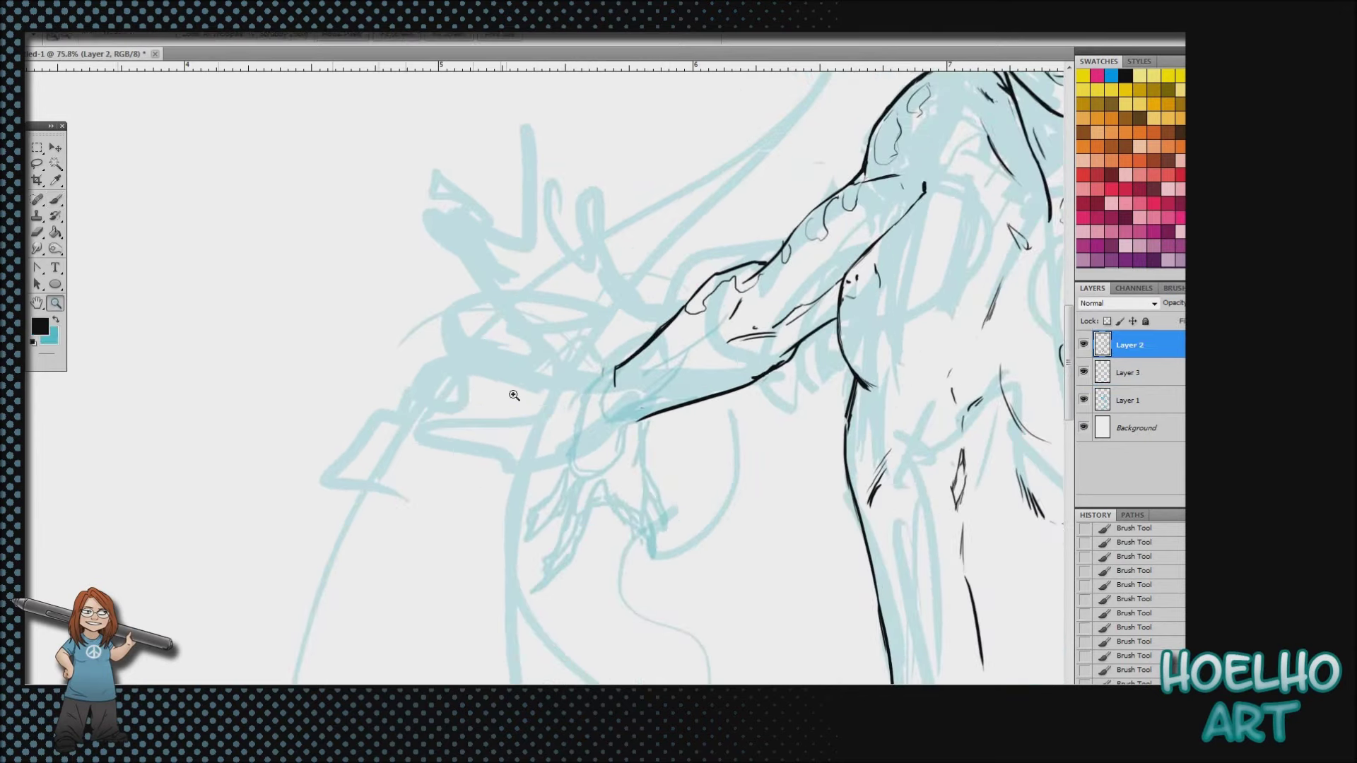
pyautogui.moveTo(573, 461); pyautogui.dragTo(586, 460)
pyautogui.click(56, 200)
pyautogui.moveTo(622, 354); pyautogui.dragTo(578, 422)
# Clean up the left-hand forearm's lower contour with the Eraser and reinforce its lower and upper edges with the Brush
pyautogui.press('e')
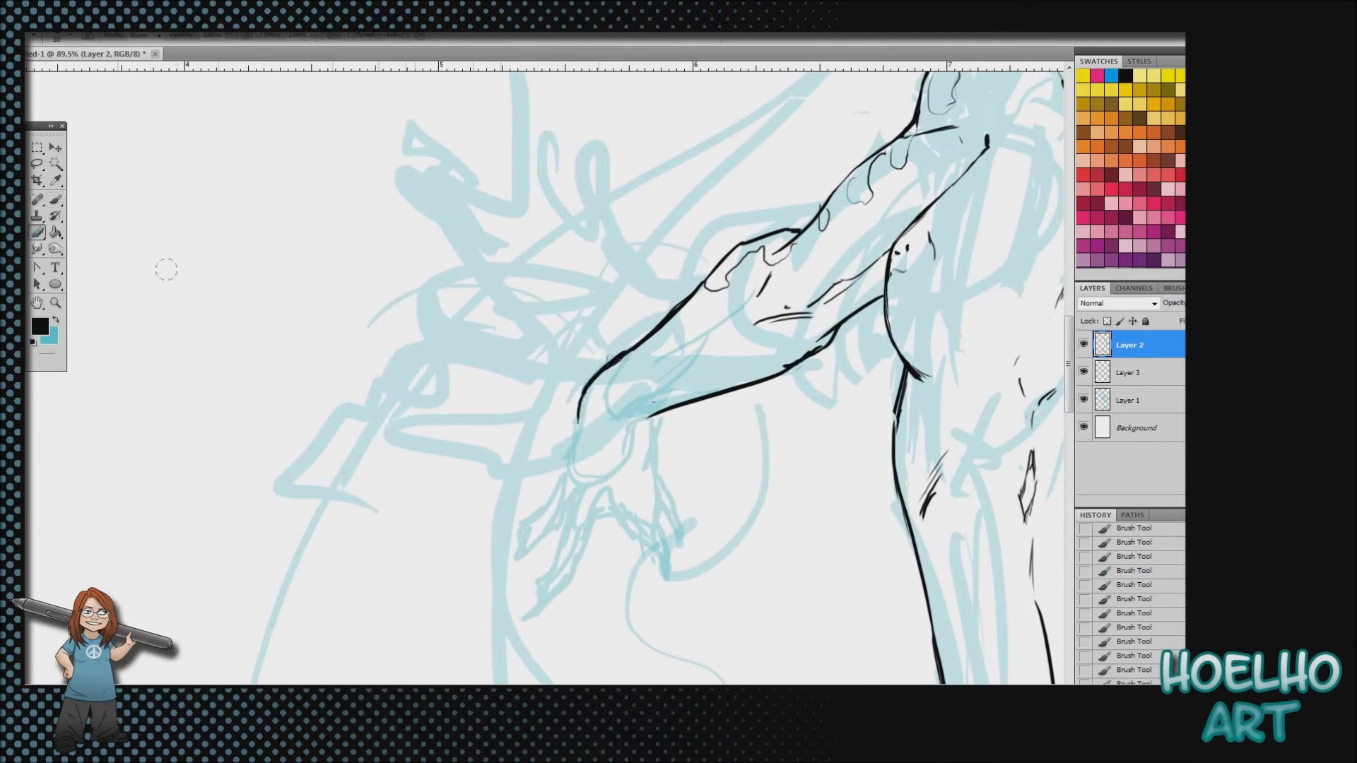
pyautogui.press('b')
pyautogui.moveTo(802, 348)
pyautogui.mouseDown()
pyautogui.moveTo(841, 339)
pyautogui.moveTo(815, 356)
pyautogui.mouseUp()
pyautogui.moveTo(819, 352); pyautogui.dragTo(794, 365)
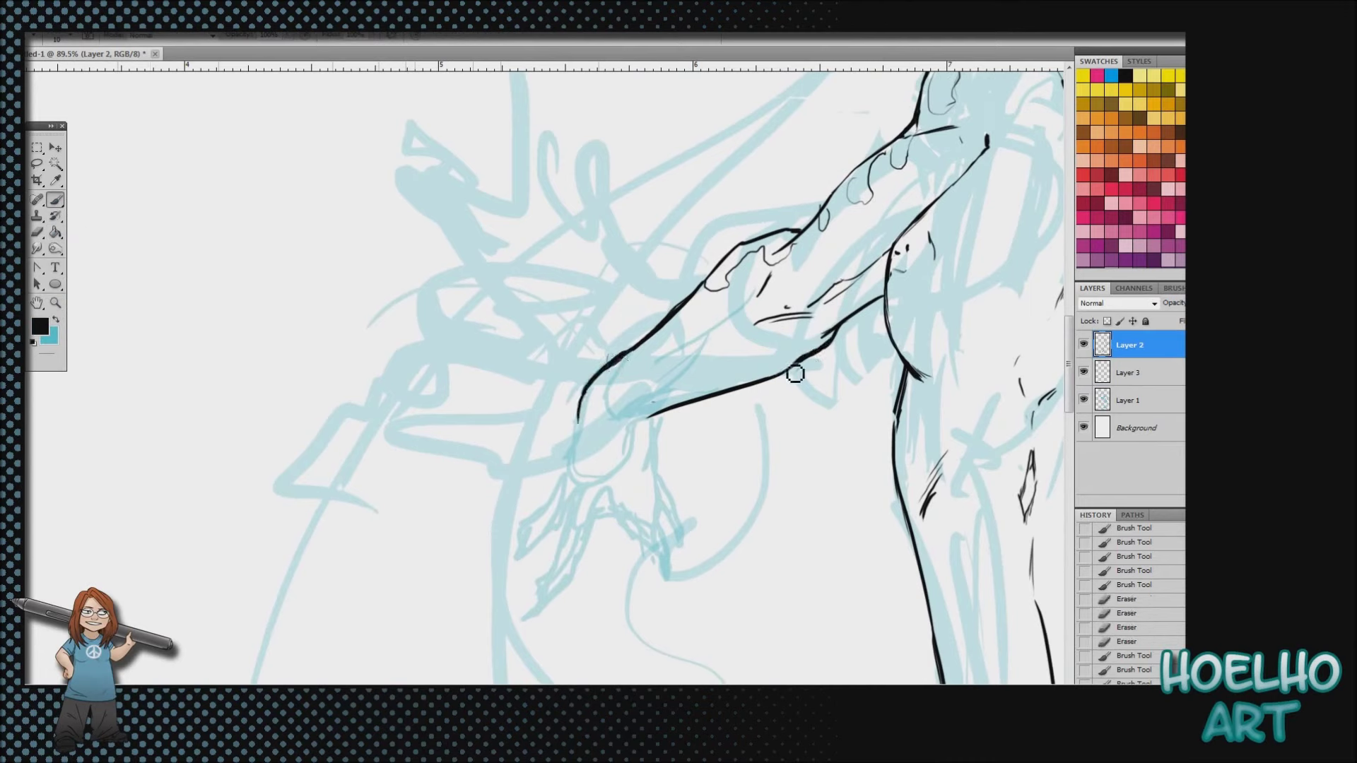
pyautogui.moveTo(749, 256); pyautogui.dragTo(763, 248)
pyautogui.moveTo(707, 279); pyautogui.dragTo(684, 303)
pyautogui.moveTo(742, 245); pyautogui.dragTo(767, 236)
pyautogui.moveTo(876, 162); pyautogui.dragTo(807, 227)
# Thin the left-hand torso contour just below the chest with the Eraser and redraw it as a smooth line
pyautogui.click(39, 234)
pyautogui.moveTo(897, 378); pyautogui.dragTo(889, 411)
pyautogui.moveTo(908, 407); pyautogui.dragTo(903, 439)
pyautogui.click(56, 200)
pyautogui.moveTo(907, 378); pyautogui.dragTo(895, 434)
# Ink the palm, thumb and pointed fingers of the left-hand hand over the light blue sketch
pyautogui.moveTo(617, 413)
pyautogui.mouseDown()
pyautogui.moveTo(651, 385)
pyautogui.moveTo(621, 446)
pyautogui.moveTo(521, 541)
pyautogui.moveTo(599, 489)
pyautogui.moveTo(621, 454)
pyautogui.moveTo(565, 488)
pyautogui.moveTo(538, 609)
pyautogui.moveTo(591, 527)
pyautogui.moveTo(628, 540)
pyautogui.moveTo(679, 591)
pyautogui.moveTo(668, 505)
pyautogui.mouseUp()
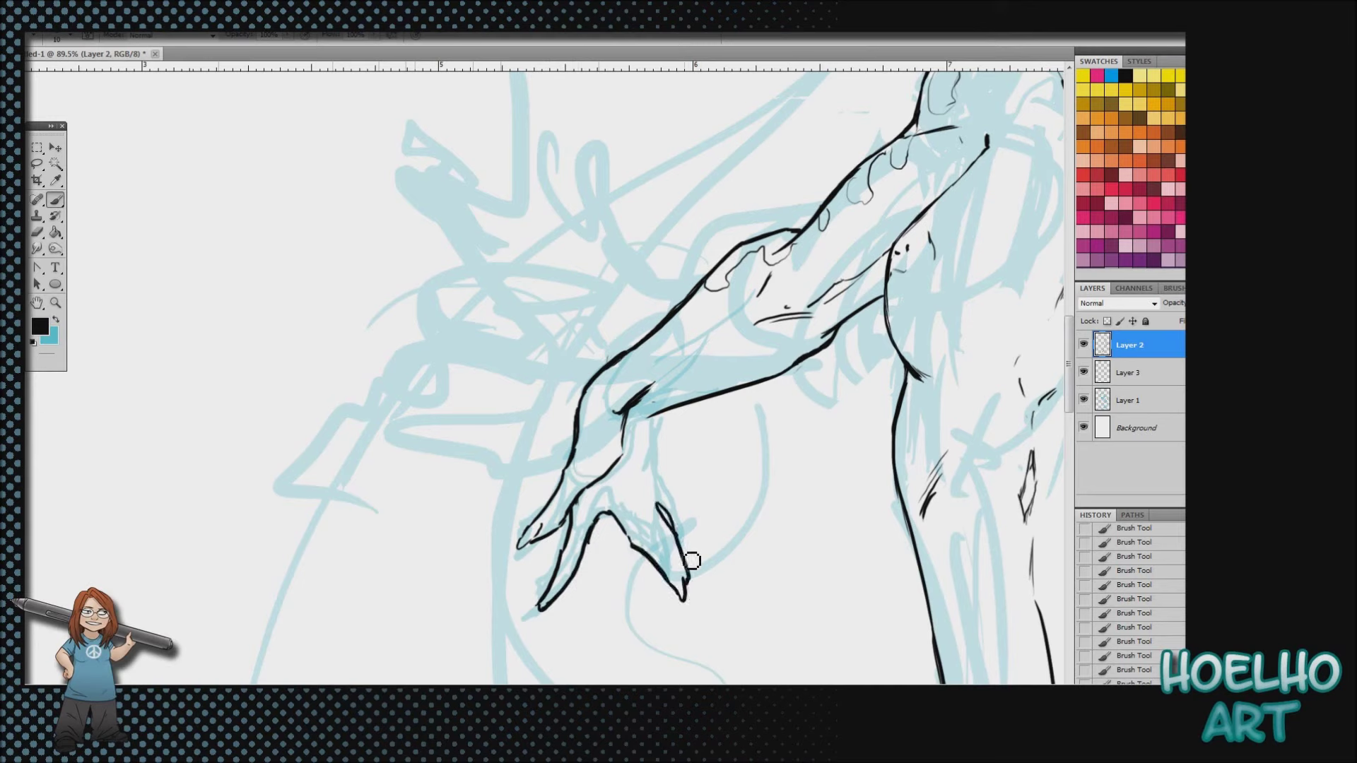
pyautogui.moveTo(699, 568); pyautogui.dragTo(675, 470)
pyautogui.moveTo(660, 423); pyautogui.dragTo(669, 459)
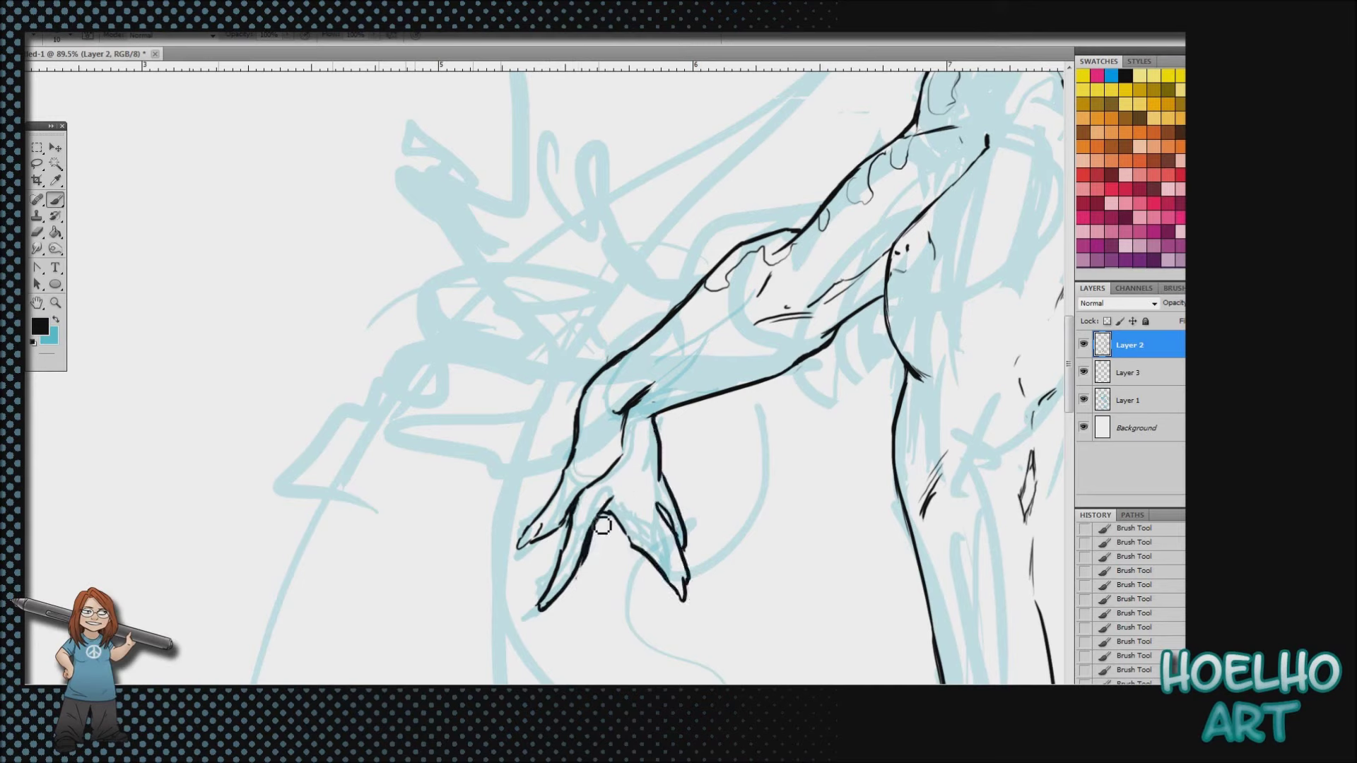
pyautogui.moveTo(713, 392)
pyautogui.mouseDown()
pyautogui.moveTo(622, 495)
pyautogui.moveTo(563, 524)
pyautogui.mouseUp()
# Adjust the brush size and ink heavy curved contours along the underside of the sweeping wave at the lower end
pyautogui.press('z')
pyautogui.moveTo(627, 555); pyautogui.dragTo(648, 447)
pyautogui.moveTo(1068, 380); pyautogui.dragTo(1070, 532)
pyautogui.click(56, 201)
pyautogui.moveTo(681, 556); pyautogui.dragTo(520, 684)
pyautogui.click(70, 37)
pyautogui.moveTo(36, 73); pyautogui.dragTo(45, 73)
pyautogui.moveTo(757, 397); pyautogui.dragTo(520, 684)
pyautogui.moveTo(753, 437); pyautogui.dragTo(556, 684)
# Strengthen the lower splash edge and ink the foam shapes and flow lines inside the lower part of the wave
pyautogui.moveTo(265, 587); pyautogui.dragTo(226, 630)
pyautogui.moveTo(398, 557)
pyautogui.mouseDown()
pyautogui.moveTo(291, 684)
pyautogui.moveTo(331, 684)
pyautogui.mouseUp()
pyautogui.moveTo(422, 581); pyautogui.dragTo(405, 608)
pyautogui.moveTo(433, 548); pyautogui.dragTo(431, 558)
pyautogui.moveTo(449, 505); pyautogui.dragTo(419, 530)
pyautogui.moveTo(481, 489); pyautogui.dragTo(472, 495)
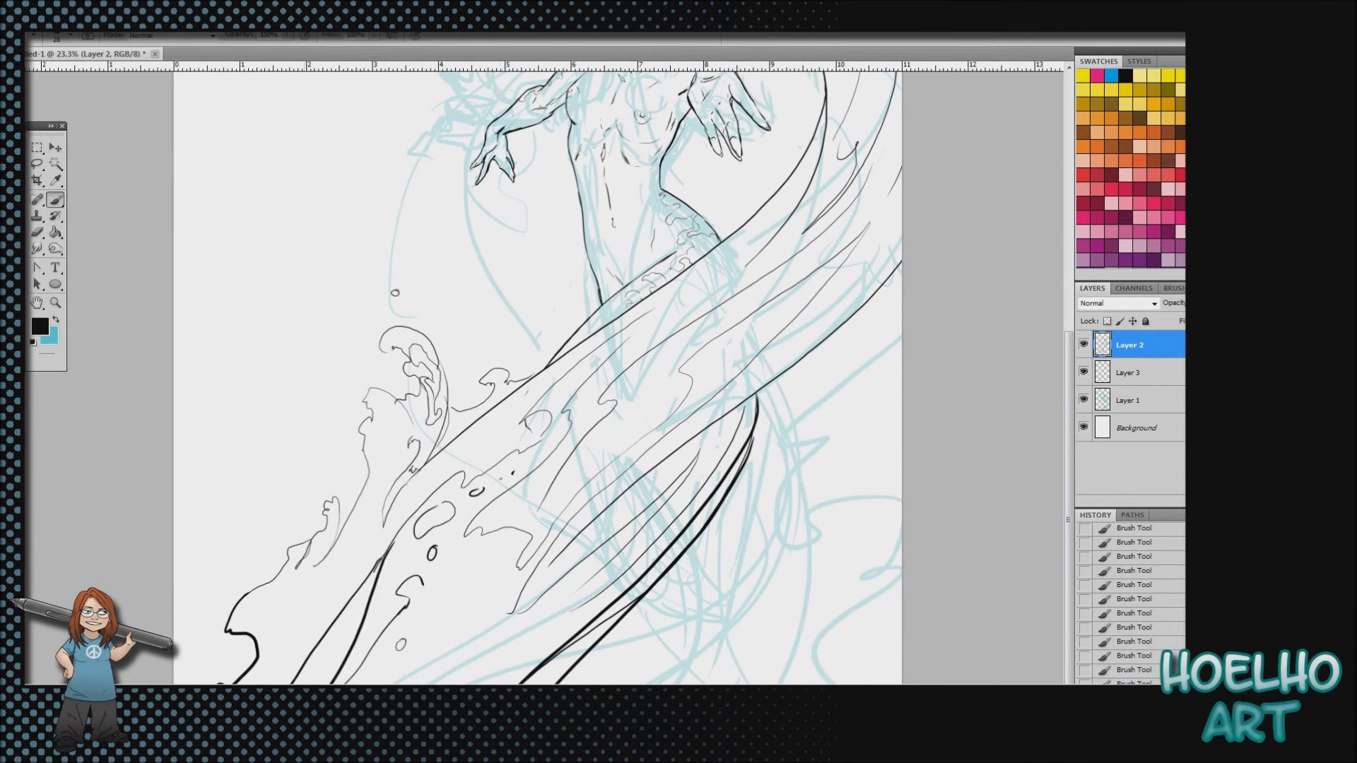
pyautogui.moveTo(439, 607); pyautogui.dragTo(487, 565)
pyautogui.moveTo(424, 663); pyautogui.dragTo(463, 555)
pyautogui.moveTo(458, 682); pyautogui.dragTo(530, 628)
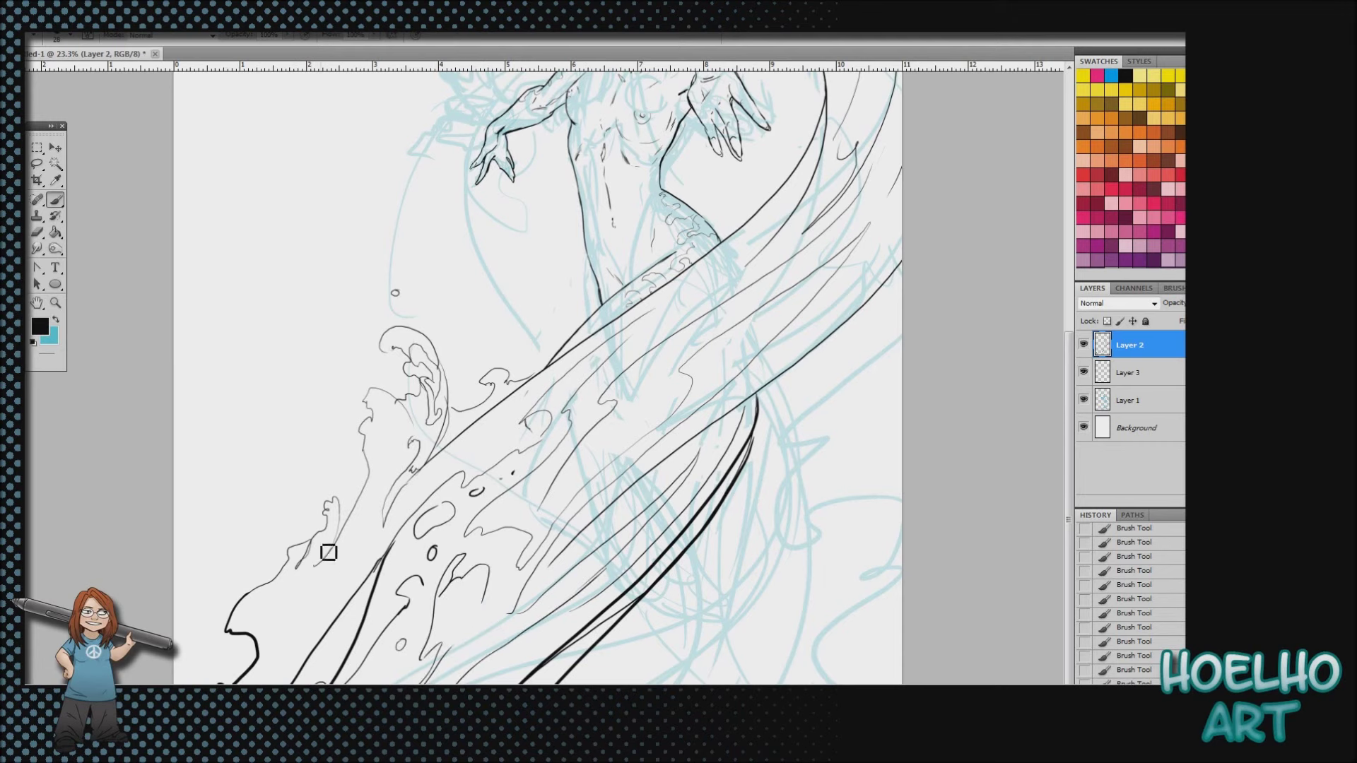
# Adjust the brush size and thicken the outer contour of the right-hand hip down to the wave
pyautogui.moveTo(1070, 429); pyautogui.dragTo(1070, 285)
pyautogui.press('z')
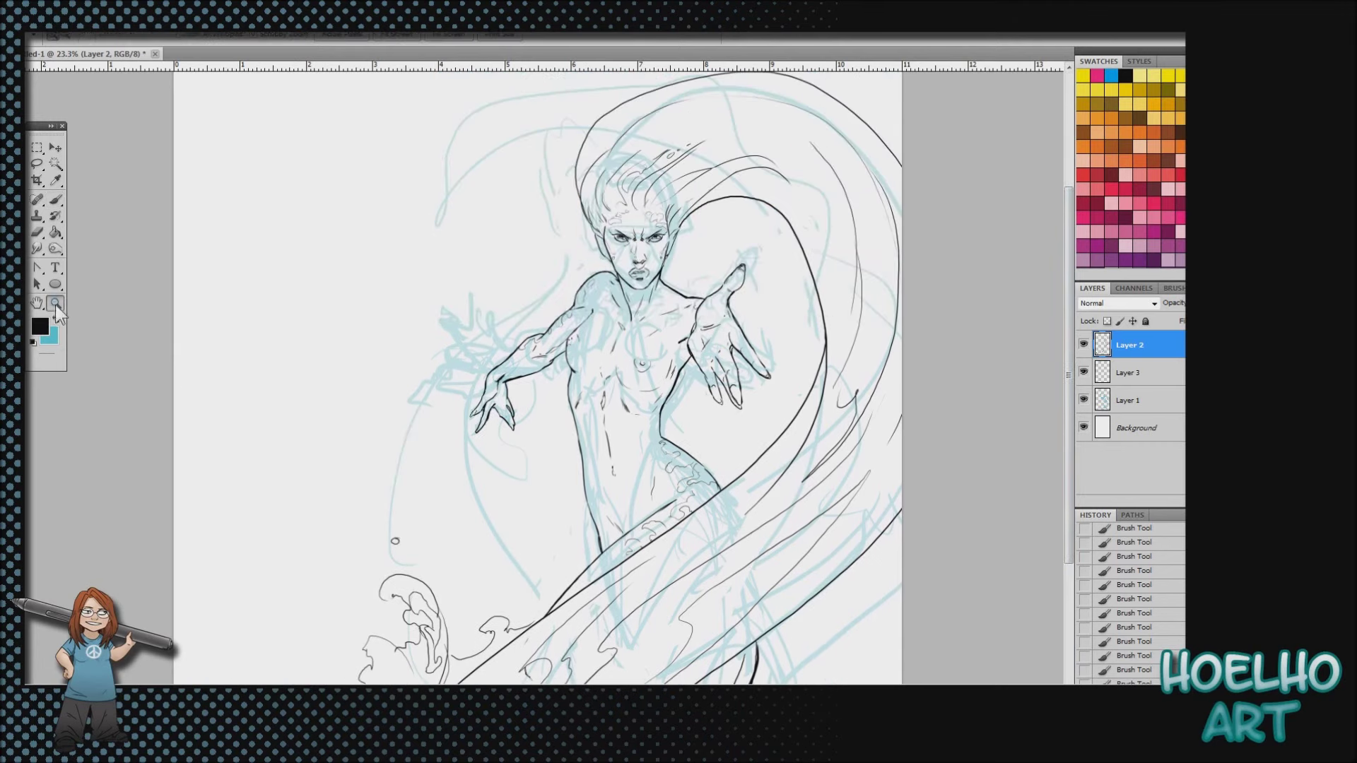
pyautogui.click(739, 497)
pyautogui.press('b')
pyautogui.moveTo(802, 414); pyautogui.dragTo(849, 456)
pyautogui.hotkey('ctrl', 'z')
pyautogui.click(69, 35)
pyautogui.moveTo(38, 76); pyautogui.dragTo(35, 76)
pyautogui.moveTo(806, 417); pyautogui.dragTo(852, 474)
# Thin and smooth the right-hand hip contour with the Eraser where it meets the wave
pyautogui.click(38, 235)
pyautogui.moveTo(796, 411); pyautogui.dragTo(852, 462)
pyautogui.moveTo(832, 440); pyautogui.dragTo(850, 467)
pyautogui.moveTo(816, 425); pyautogui.dragTo(833, 444)
# Hide Layer 1 and Layer 3, then refine the left-hand hand's outer contour and add knuckle lines
pyautogui.click(55, 201)
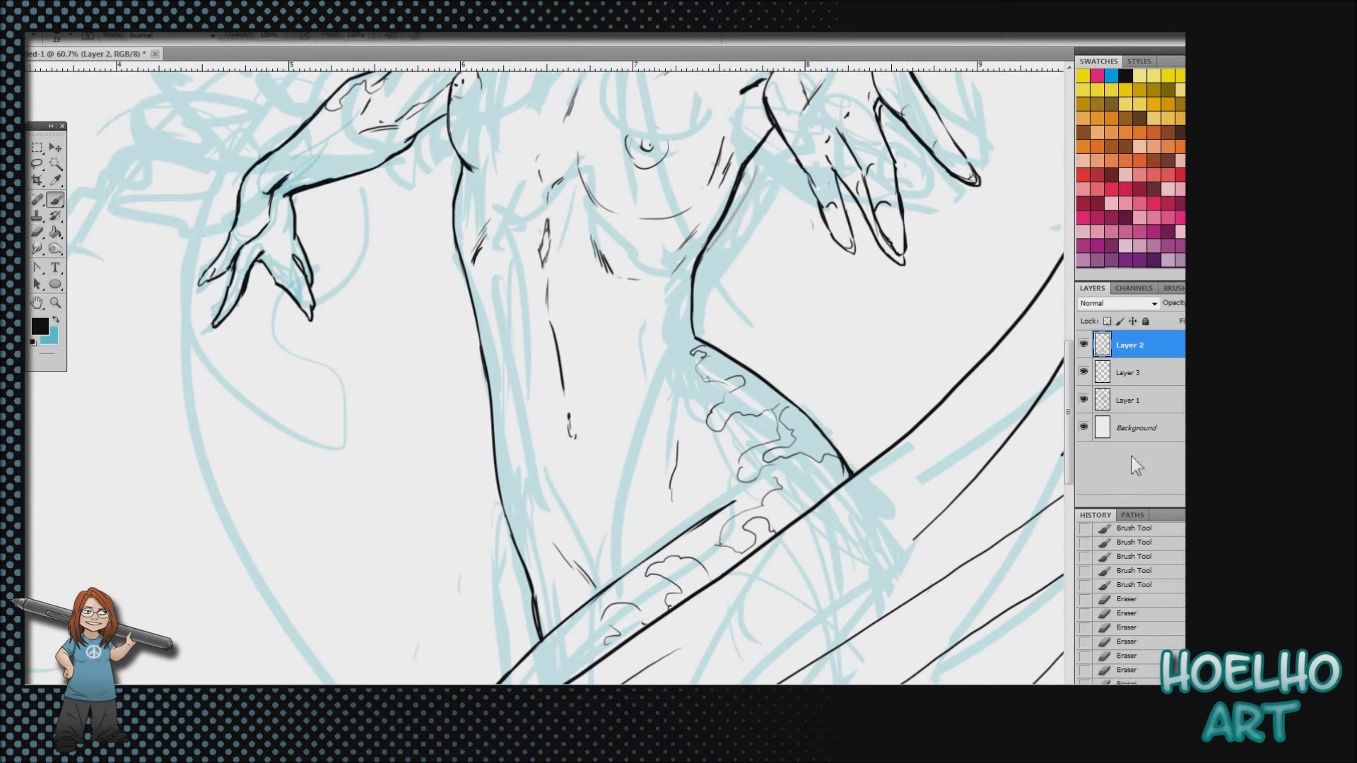
pyautogui.click(1084, 400)
pyautogui.click(1083, 372)
pyautogui.press('e')
pyautogui.moveTo(257, 267); pyautogui.dragTo(239, 300)
pyautogui.moveTo(254, 260); pyautogui.dragTo(227, 316)
pyautogui.click(55, 200)
pyautogui.moveTo(259, 260); pyautogui.dragTo(276, 280)
pyautogui.moveTo(275, 283); pyautogui.dragTo(291, 300)
pyautogui.moveTo(283, 226)
pyautogui.mouseDown()
pyautogui.moveTo(287, 247)
pyautogui.moveTo(284, 234)
pyautogui.mouseUp()
# Thicken the left-hand side contour from waist to hip and trim its lower end with the Eraser
pyautogui.moveTo(457, 209)
pyautogui.mouseDown()
pyautogui.moveTo(508, 523)
pyautogui.moveTo(540, 616)
pyautogui.mouseUp()
pyautogui.press('e')
pyautogui.press('b')
pyautogui.press('e')
pyautogui.moveTo(506, 526); pyautogui.dragTo(542, 612)
pyautogui.moveTo(530, 564); pyautogui.dragTo(529, 551)
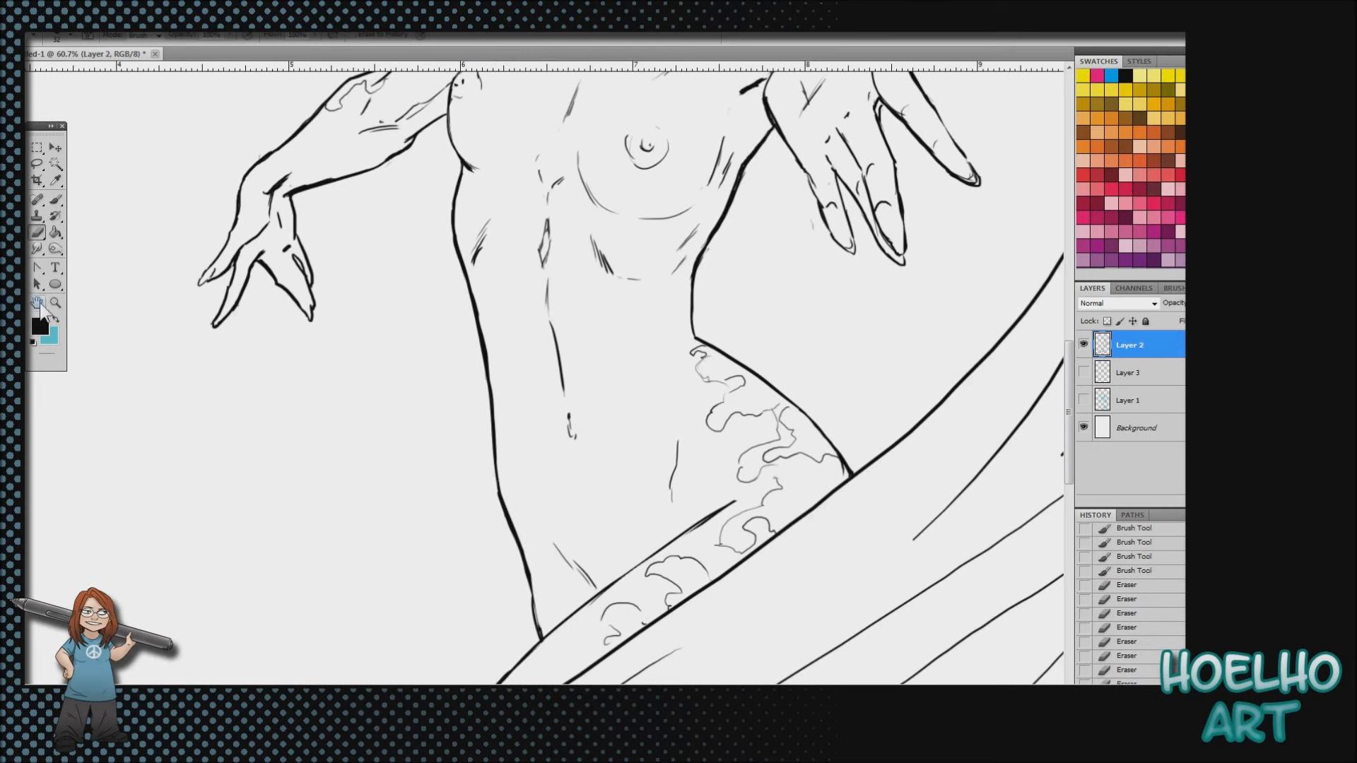
# Reinforce the upper contour of the left-hand arm with the Brush
pyautogui.click(56, 303)
pyautogui.keyDown('alt'); pyautogui.click(616, 369); pyautogui.keyUp('alt')
pyautogui.click(615, 263)
pyautogui.click(56, 200)
pyautogui.moveTo(612, 219); pyautogui.dragTo(557, 293)
pyautogui.moveTo(575, 262); pyautogui.dragTo(541, 296)
# Ink a heavier hair strand at the left-hand temple beside the scale markings
pyautogui.click(56, 303)
pyautogui.keyDown('alt'); pyautogui.click(691, 517); pyautogui.keyUp('alt')
pyautogui.moveTo(1069, 343); pyautogui.dragTo(1070, 323)
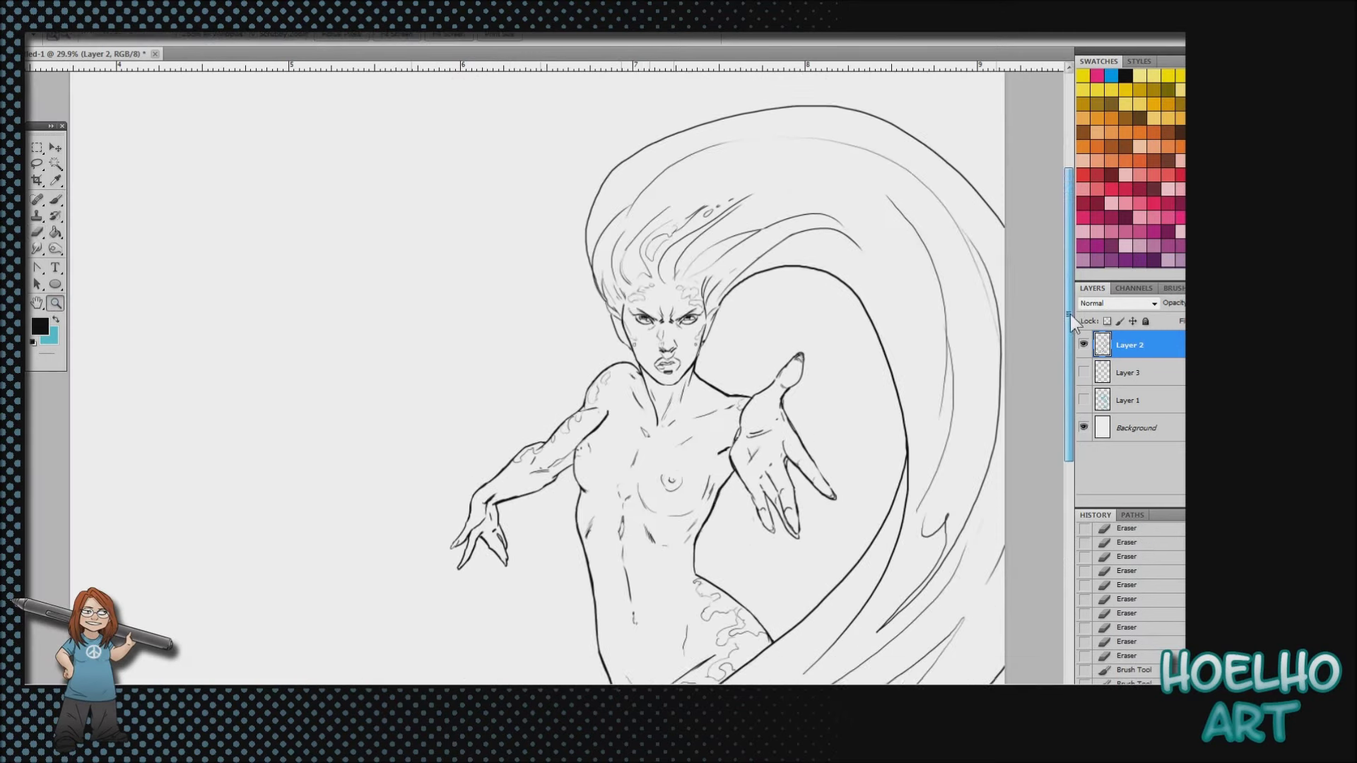
pyautogui.click(631, 293)
pyautogui.click(56, 200)
pyautogui.moveTo(605, 243); pyautogui.dragTo(616, 274)
pyautogui.moveTo(605, 244); pyautogui.dragTo(616, 274)
pyautogui.moveTo(608, 250); pyautogui.dragTo(615, 274)
# Thicken the contour of the left-hand ear down to where it joins the cheek
pyautogui.moveTo(581, 328); pyautogui.dragTo(599, 344)
pyautogui.moveTo(585, 333); pyautogui.dragTo(617, 419)
pyautogui.moveTo(587, 392)
pyautogui.mouseDown()
pyautogui.moveTo(626, 424)
pyautogui.moveTo(595, 401)
pyautogui.moveTo(633, 451)
pyautogui.mouseUp()
# Clean up the right-hand jaw contour with the Eraser and reinforce the right-hand ear and the hair edge above it
pyautogui.click(40, 233)
pyautogui.moveTo(865, 399); pyautogui.dragTo(848, 438)
pyautogui.moveTo(841, 424)
pyautogui.mouseDown()
pyautogui.moveTo(861, 421)
pyautogui.moveTo(835, 470)
pyautogui.mouseUp()
pyautogui.press('b')
pyautogui.moveTo(879, 392); pyautogui.dragTo(854, 418)
pyautogui.moveTo(908, 283); pyautogui.dragTo(874, 379)
# Clean up the lines around the nose and mouth, darken the eyes, nostrils and lips, and touch up the forehead hairline
pyautogui.press('e')
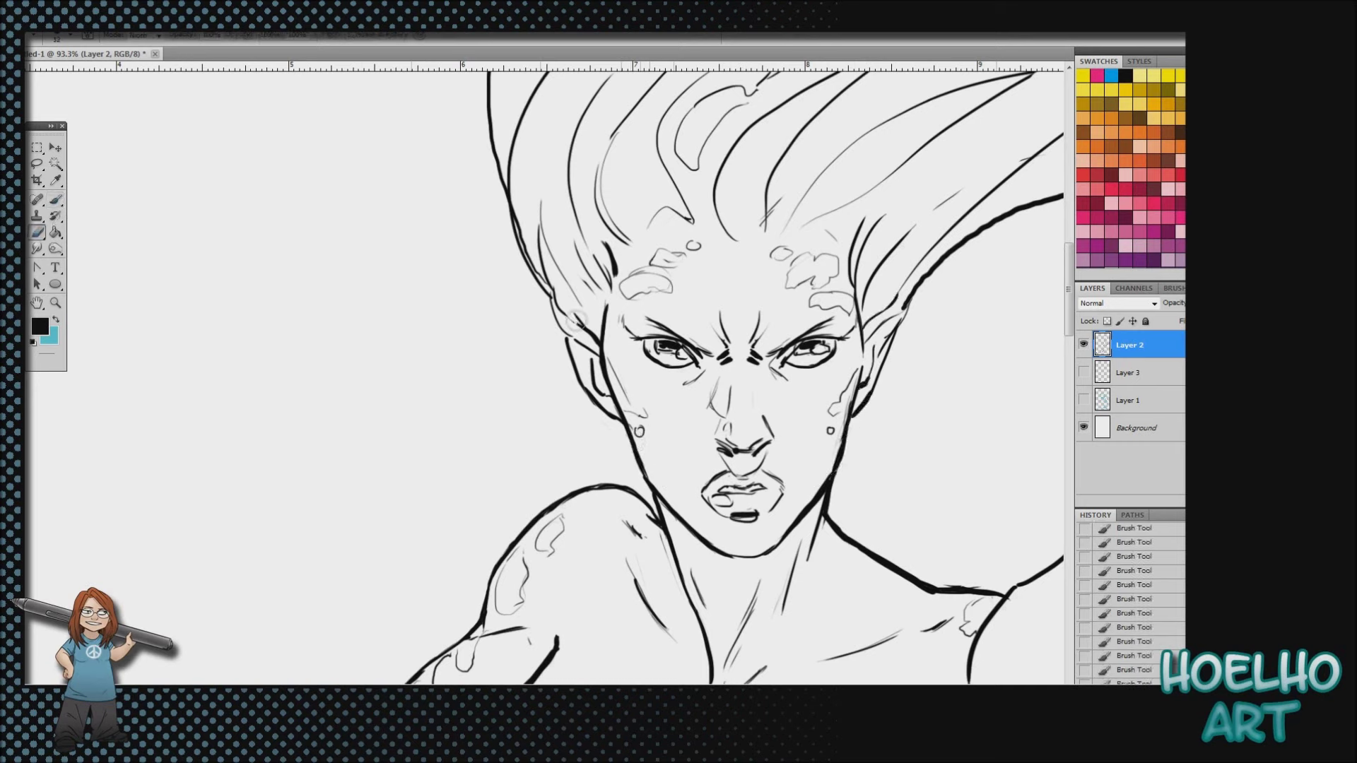
pyautogui.click(56, 201)
pyautogui.click(41, 232)
pyautogui.moveTo(774, 427)
pyautogui.mouseDown()
pyautogui.moveTo(757, 488)
pyautogui.moveTo(773, 491)
pyautogui.moveTo(761, 486)
pyautogui.mouseUp()
pyautogui.click(56, 200)
pyautogui.press('e')
pyautogui.press('b')
pyautogui.moveTo(778, 488); pyautogui.dragTo(763, 495)
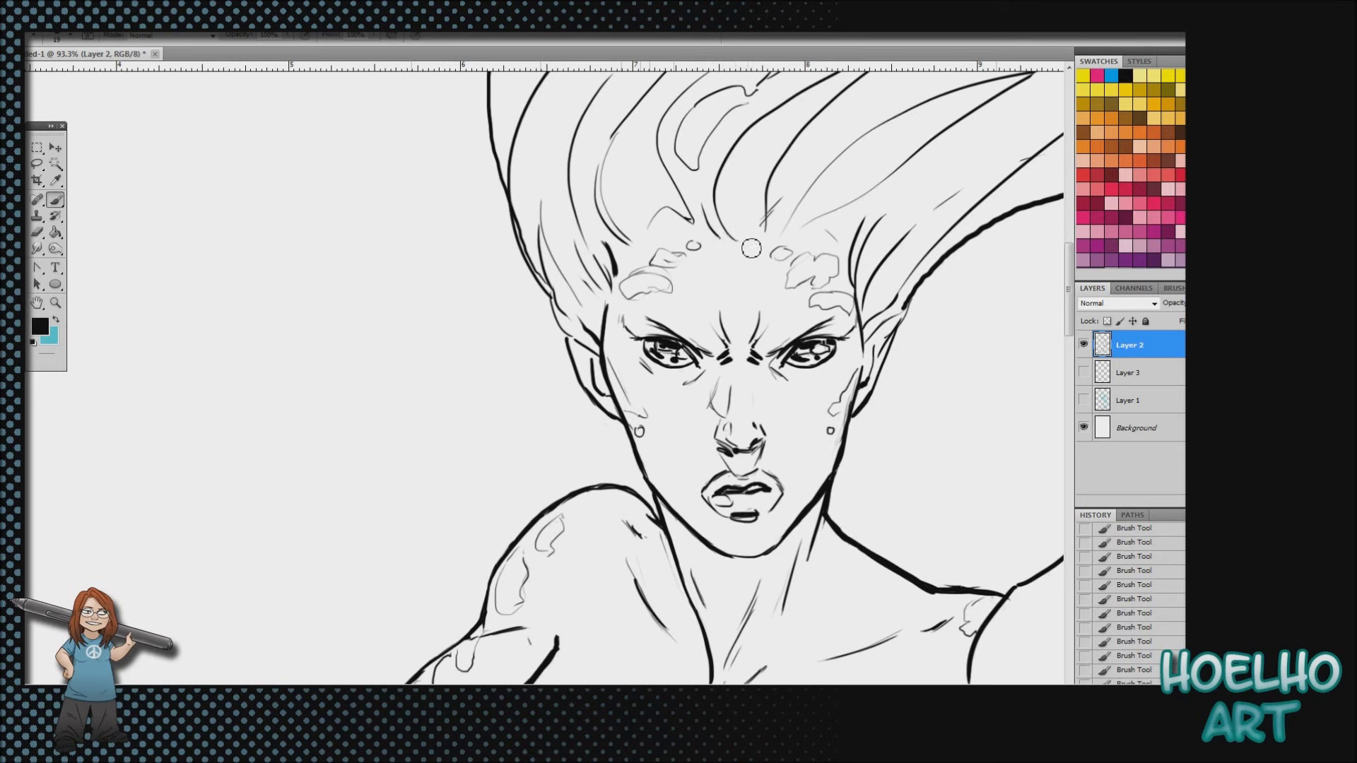
pyautogui.moveTo(728, 202); pyautogui.dragTo(742, 260)
pyautogui.click(56, 303)
pyautogui.moveTo(732, 552); pyautogui.dragTo(705, 551)
pyautogui.moveTo(1069, 343); pyautogui.dragTo(1084, 417)
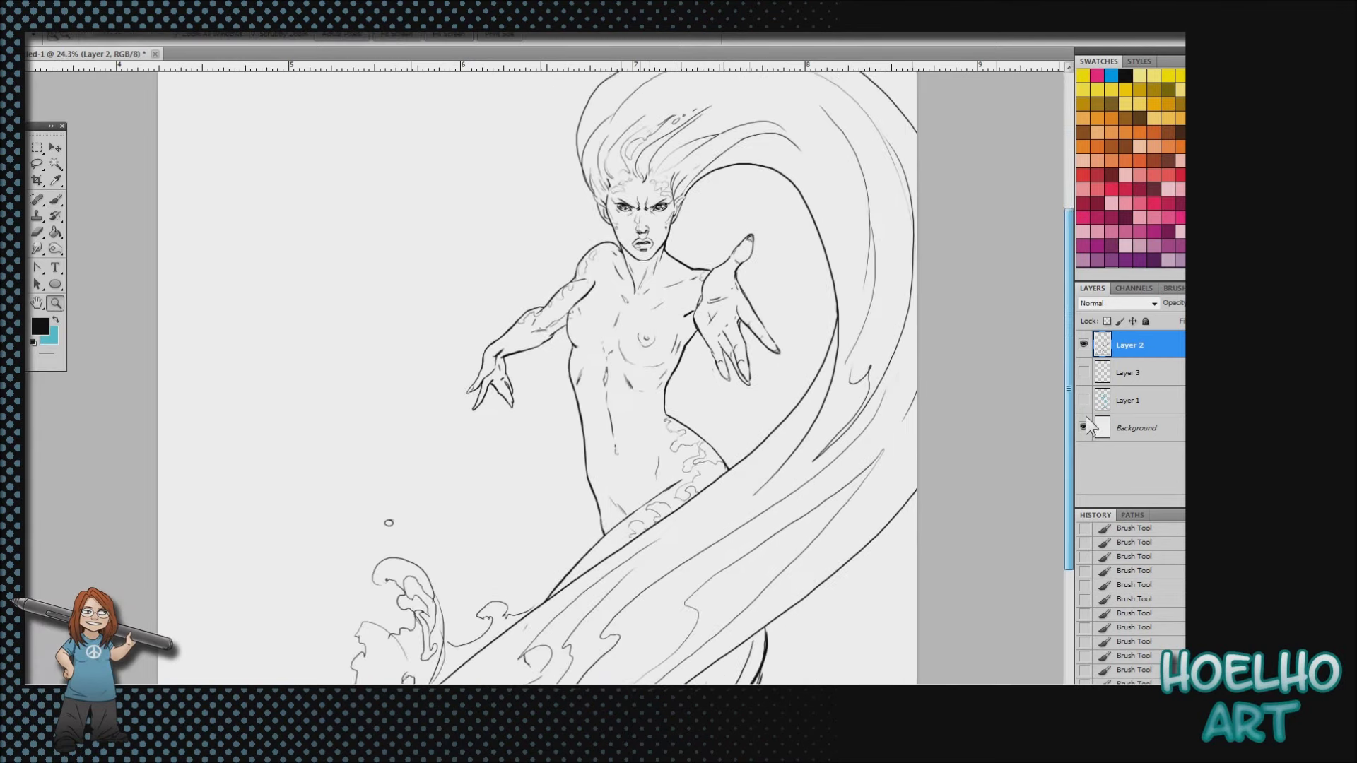
pyautogui.hotkey('ctrl', '+')
pyautogui.moveTo(1065, 340); pyautogui.dragTo(1064, 297)
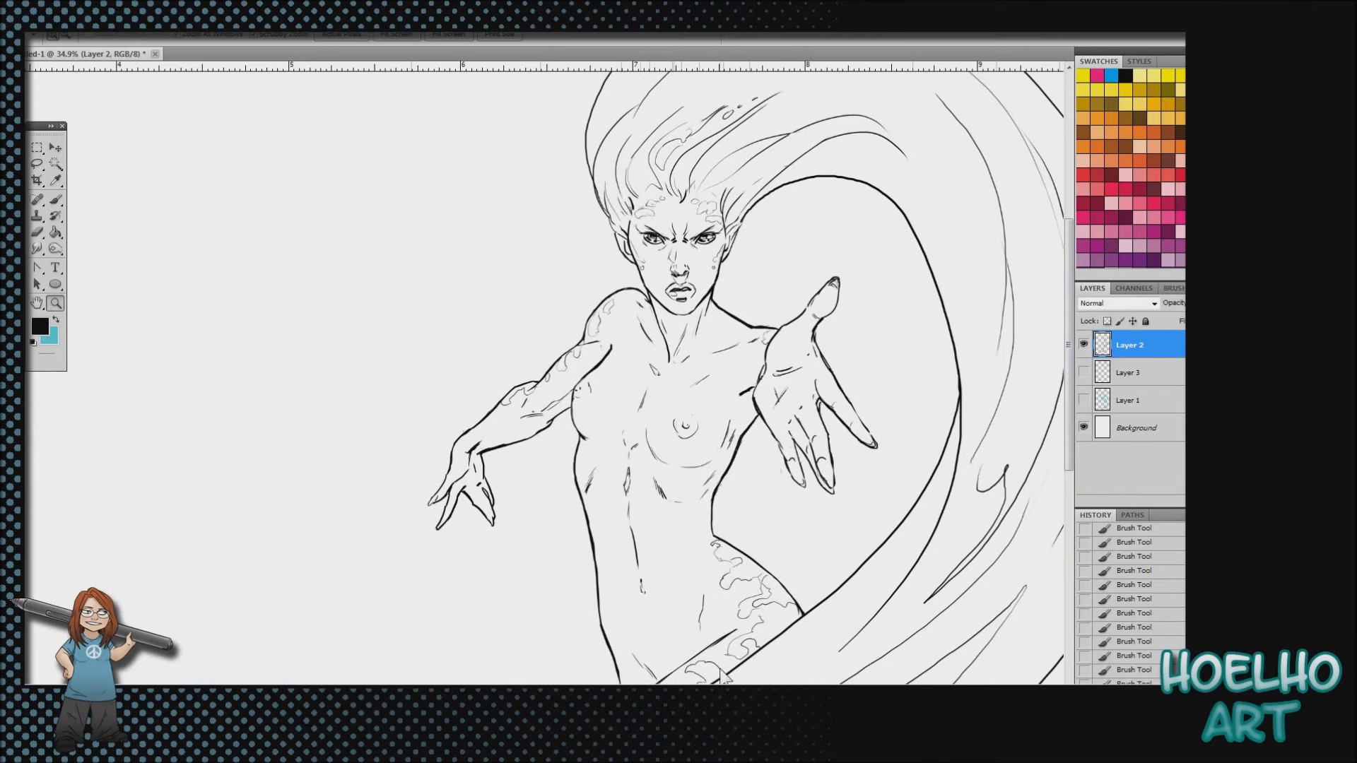